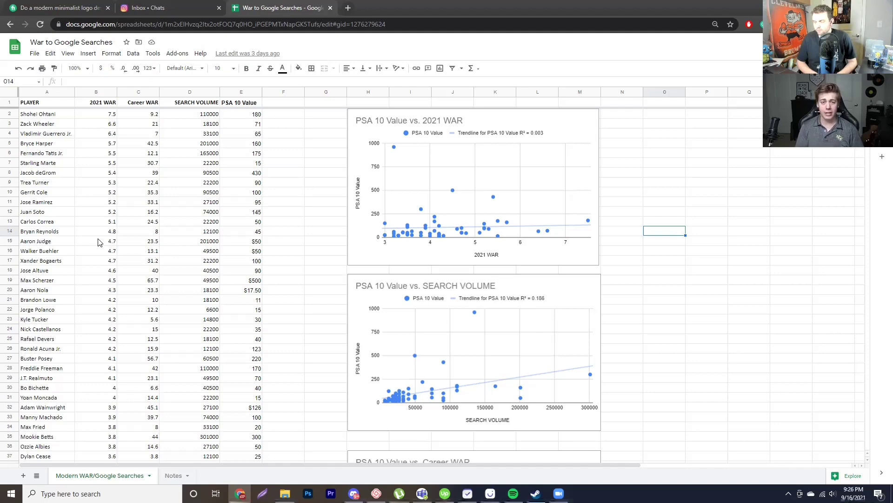
- Review the 2021 WAR values and Joey Votto's full row of stats in the player table
{"action": "left_click", "coordinate": [99, 242]}
{"action": "scroll", "coordinate": [112, 280], "scroll_direction": "down", "scroll_amount": 8}
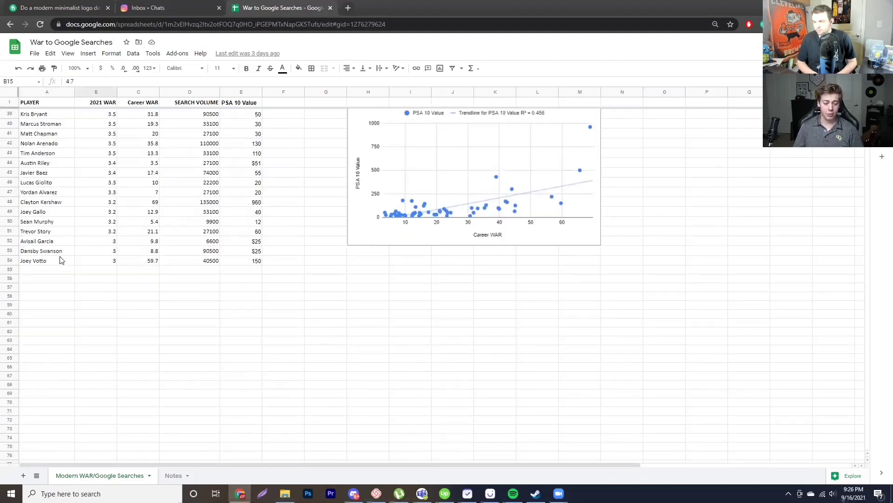
{"action": "left_click", "coordinate": [48, 261]}
{"action": "left_click_drag", "start_coordinate": [49, 261], "coordinate": [202, 263]}
{"action": "scroll", "coordinate": [201, 264], "scroll_direction": "up", "scroll_amount": 8}
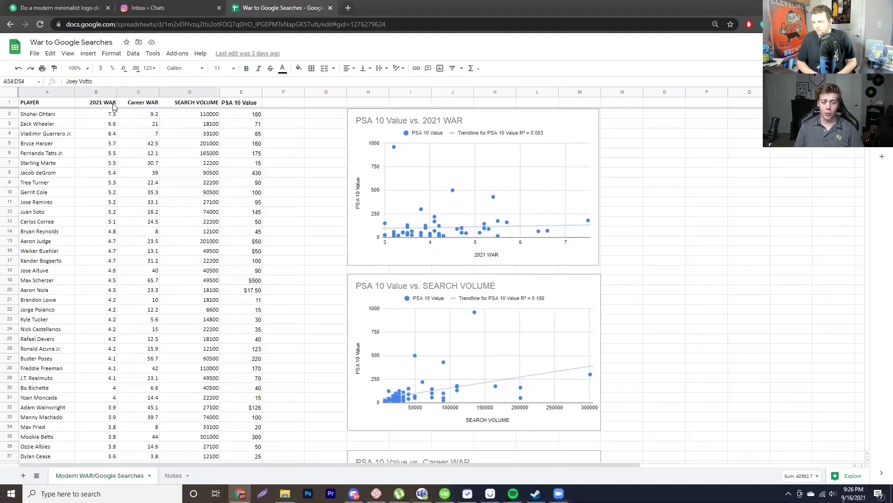
{"action": "scroll", "coordinate": [110, 118], "scroll_direction": "down", "scroll_amount": 9}
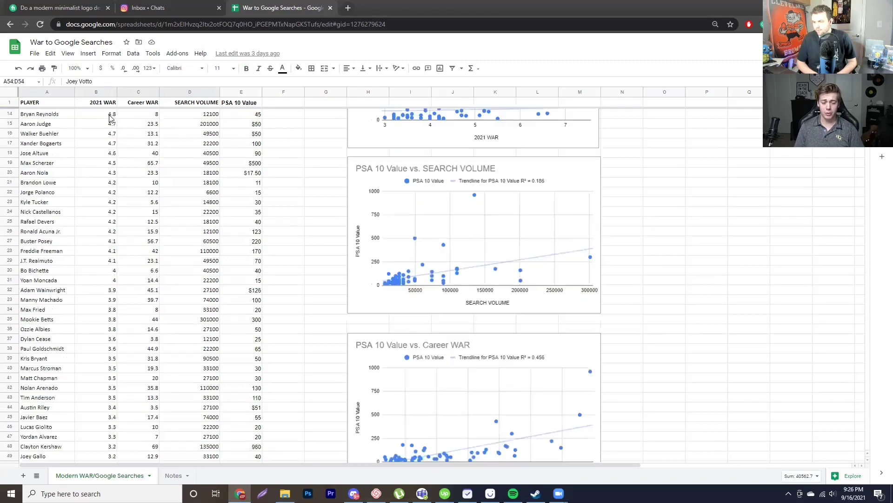
{"action": "left_click", "coordinate": [160, 248]}
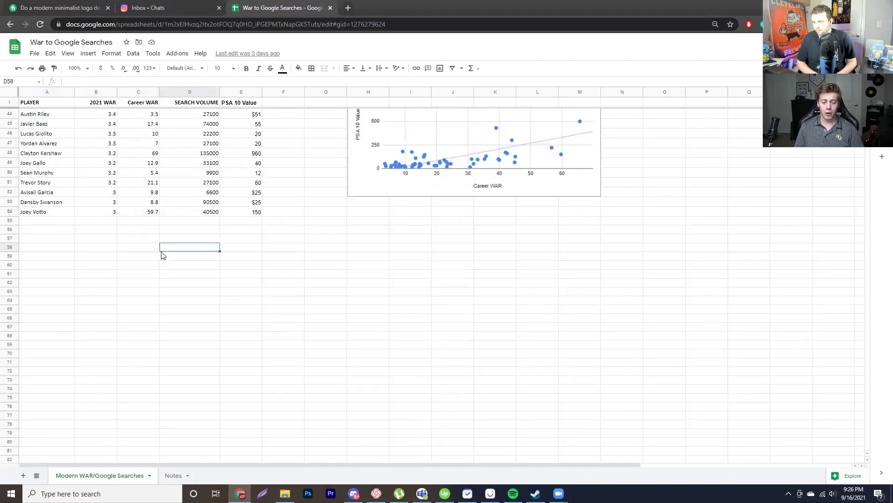
{"action": "scroll", "coordinate": [160, 251], "scroll_direction": "up", "scroll_amount": 9}
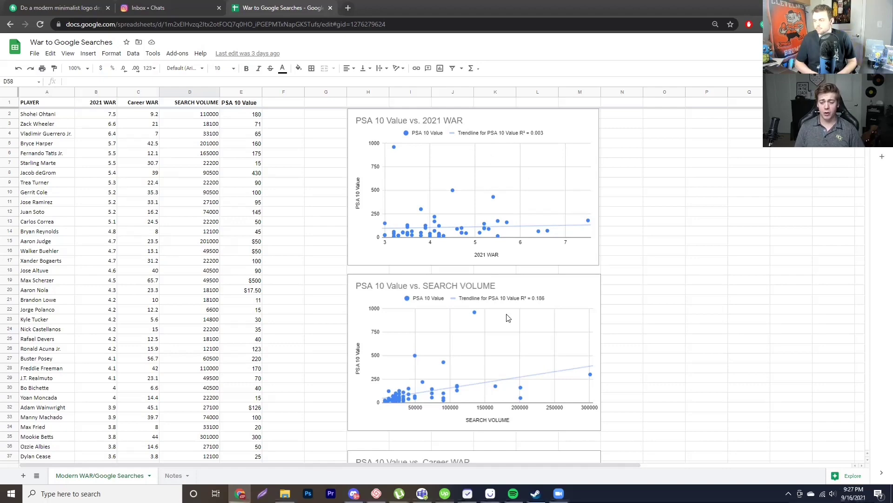
{"action": "scroll", "coordinate": [484, 303], "scroll_direction": "down", "scroll_amount": 3}
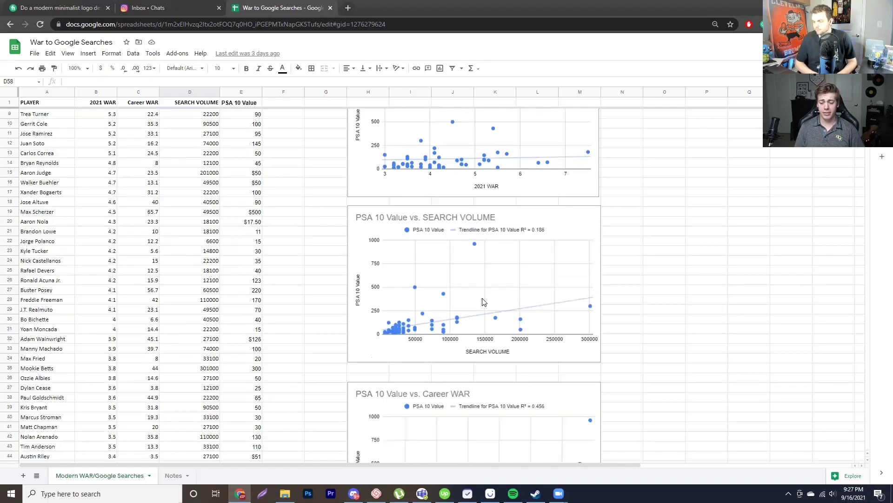
{"action": "scroll", "coordinate": [537, 298], "scroll_direction": "up", "scroll_amount": 3}
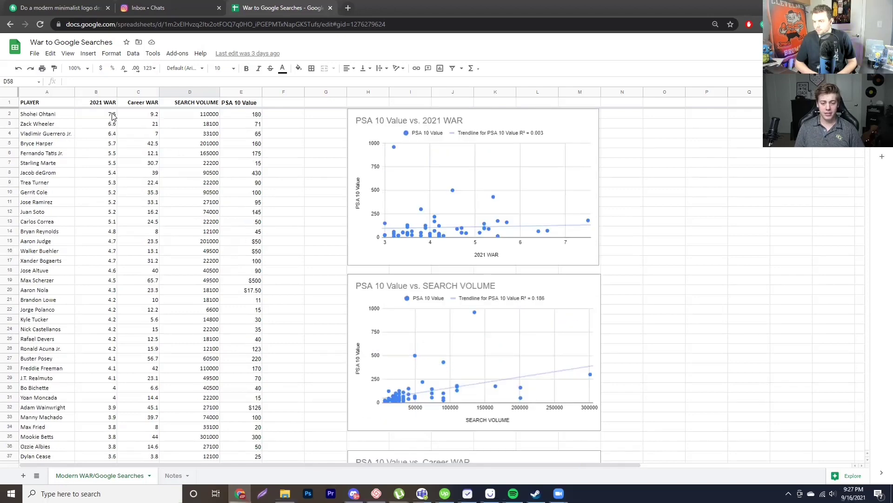
{"action": "scroll", "coordinate": [98, 388], "scroll_direction": "down", "scroll_amount": 10}
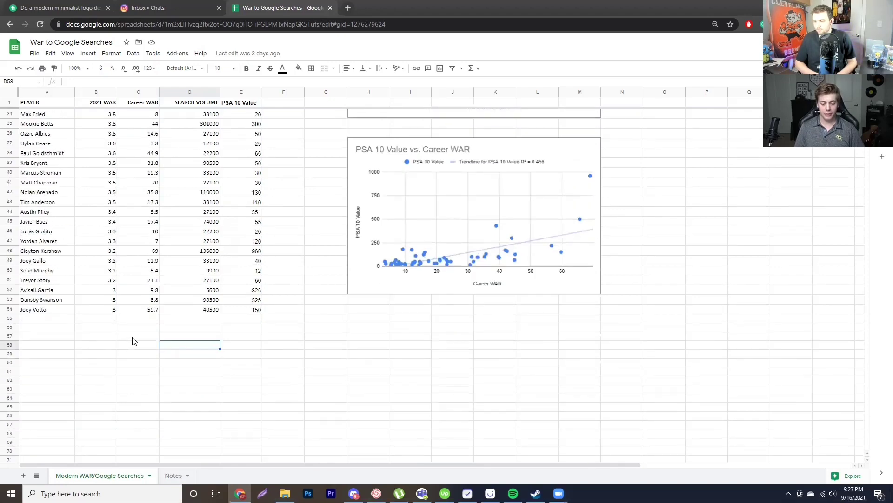
{"action": "scroll", "coordinate": [131, 339], "scroll_direction": "up", "scroll_amount": 10}
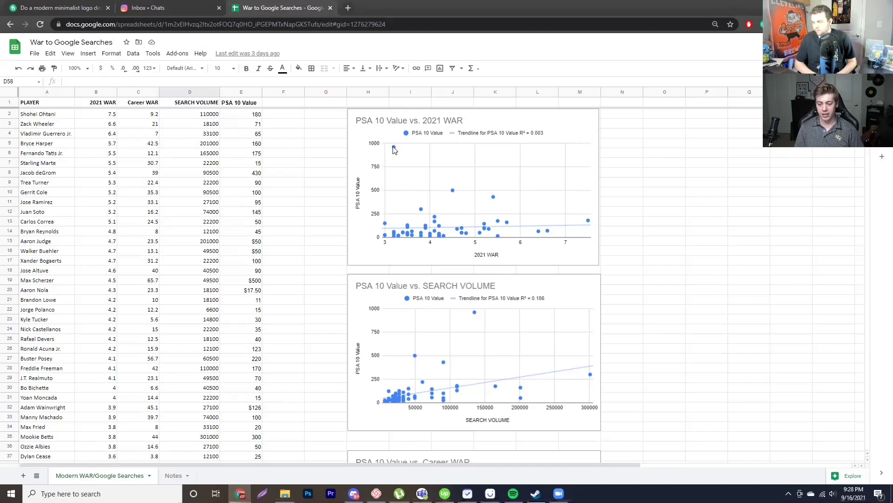
{"action": "left_click", "coordinate": [279, 237]}
{"action": "scroll", "coordinate": [279, 237], "scroll_direction": "down", "scroll_amount": 3}
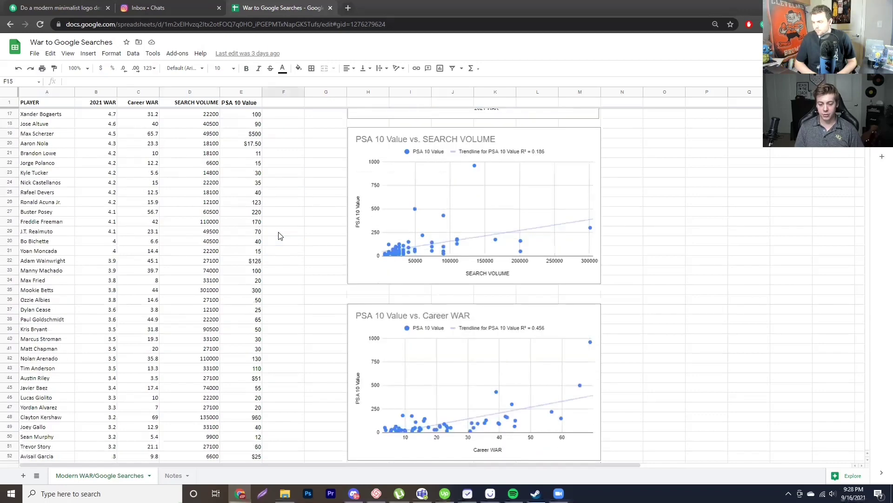
{"action": "scroll", "coordinate": [280, 235], "scroll_direction": "down", "scroll_amount": 5}
{"action": "left_click_drag", "start_coordinate": [258, 251], "coordinate": [21, 252]}
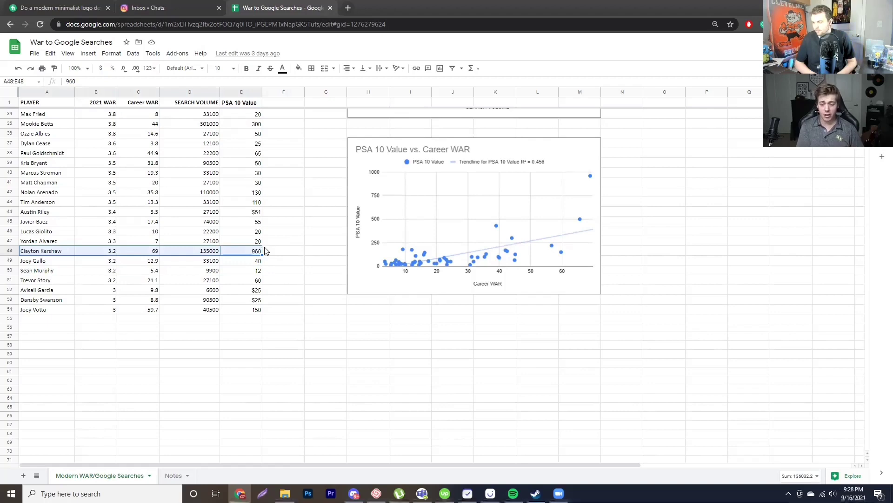
{"action": "scroll", "coordinate": [266, 251], "scroll_direction": "up", "scroll_amount": 3}
{"action": "scroll", "coordinate": [626, 184], "scroll_direction": "up", "scroll_amount": 5}
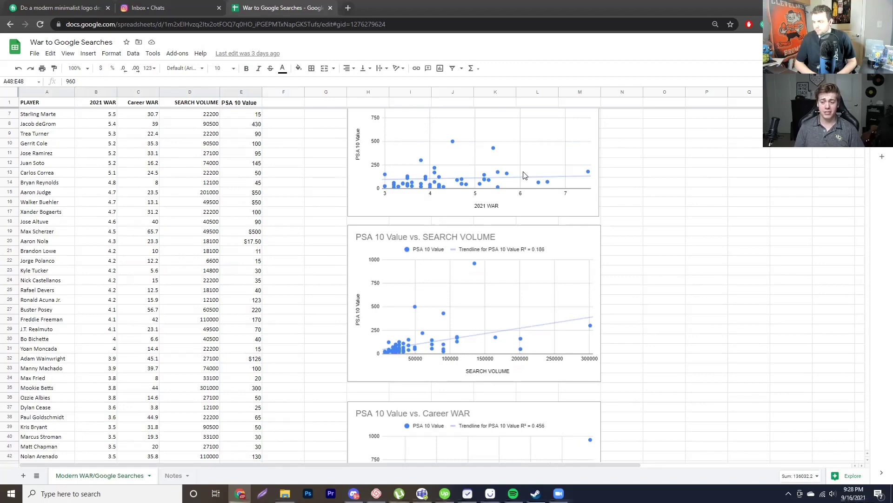
{"action": "scroll", "coordinate": [524, 174], "scroll_direction": "up", "scroll_amount": 2}
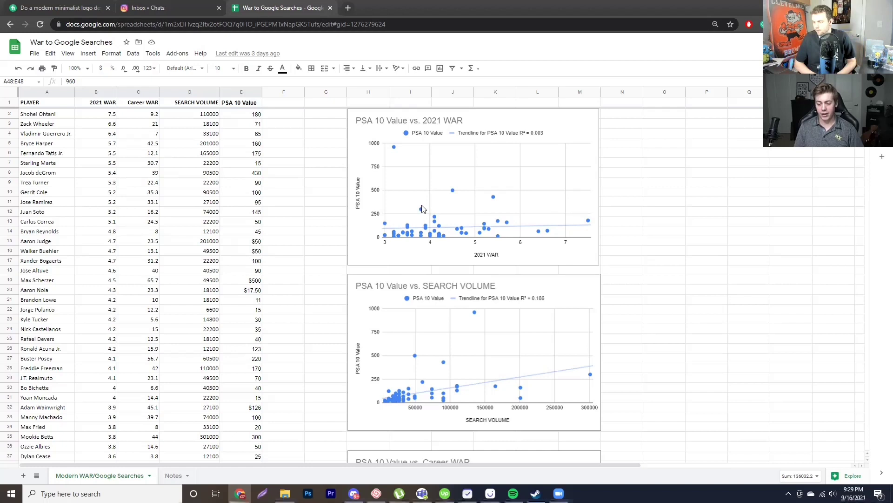
- Sort the sheet by the PSA 10 Value column using column E's sort options
{"action": "left_click", "coordinate": [287, 191]}
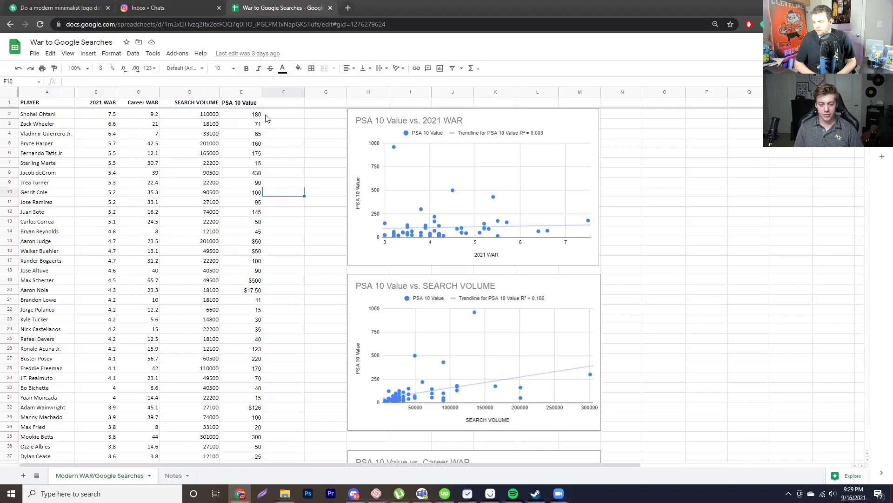
{"action": "left_click", "coordinate": [258, 92]}
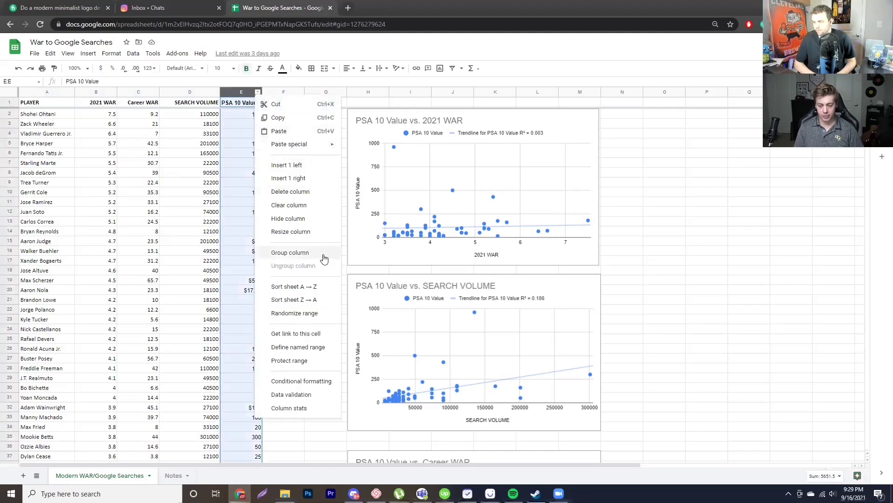
{"action": "left_click", "coordinate": [294, 287]}
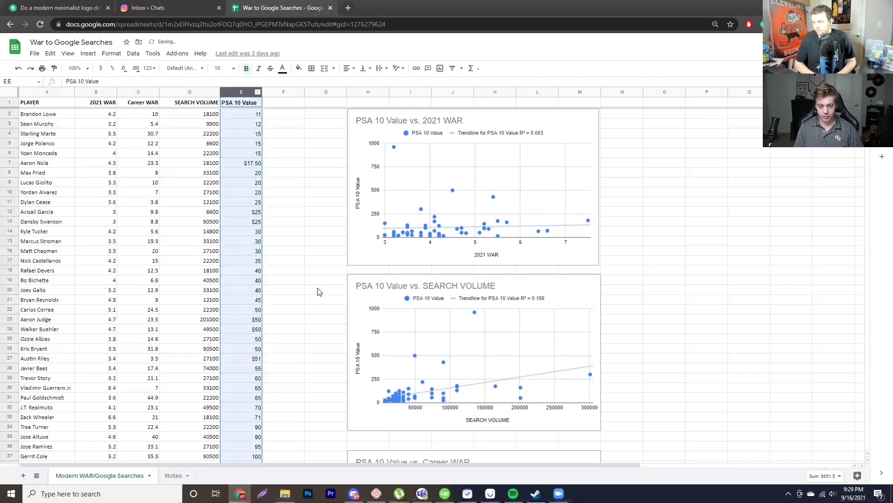
{"action": "left_click", "coordinate": [257, 93]}
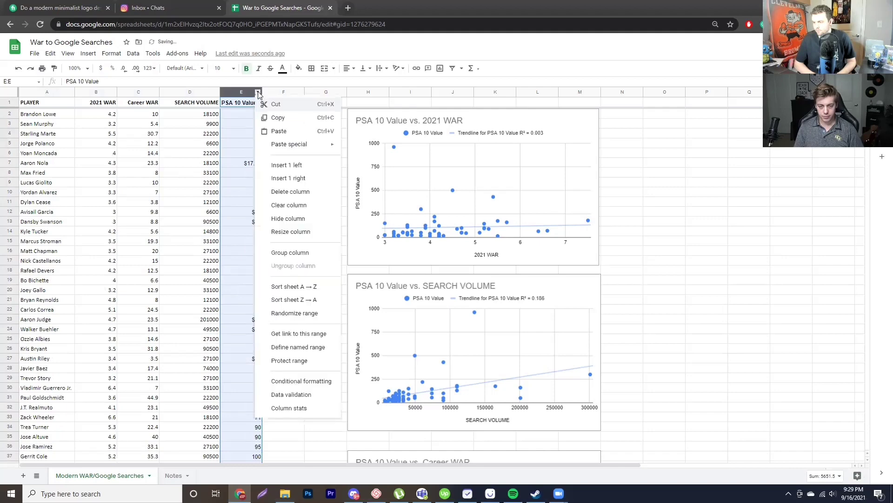
{"action": "left_click", "coordinate": [313, 299]}
{"action": "left_click", "coordinate": [267, 104]}
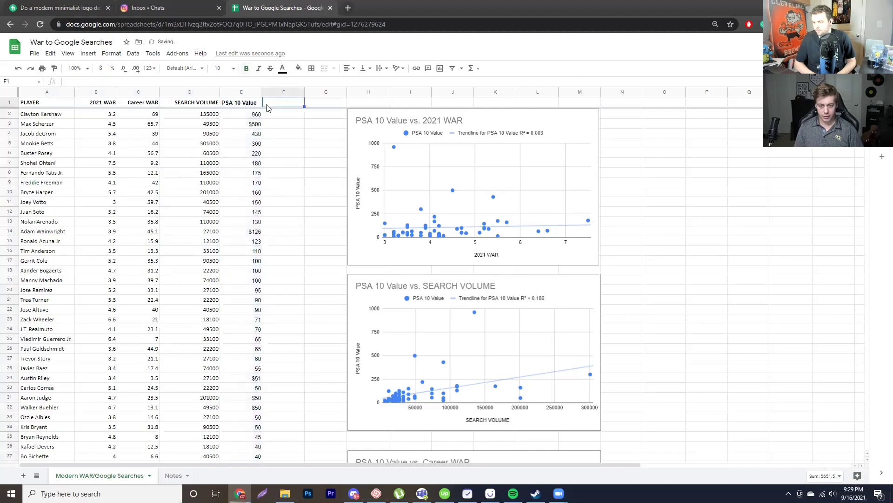
- Check the card values and WAR for Kershaw, Scherzer ($500), deGrom and Betts
{"action": "left_click", "coordinate": [43, 118]}
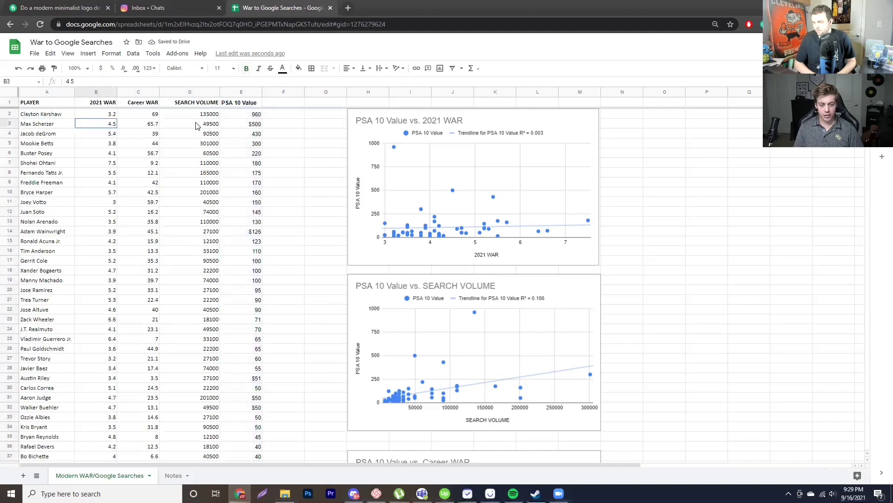
{"action": "left_click", "coordinate": [251, 124]}
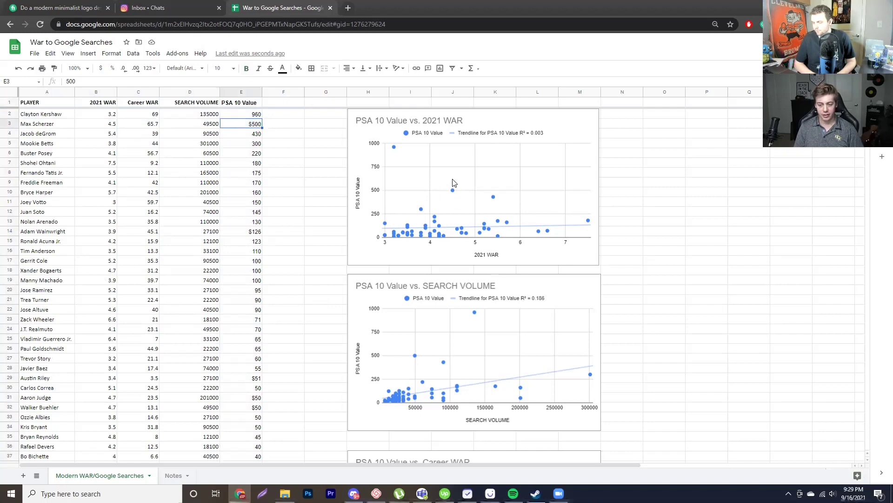
{"action": "left_click", "coordinate": [255, 135]}
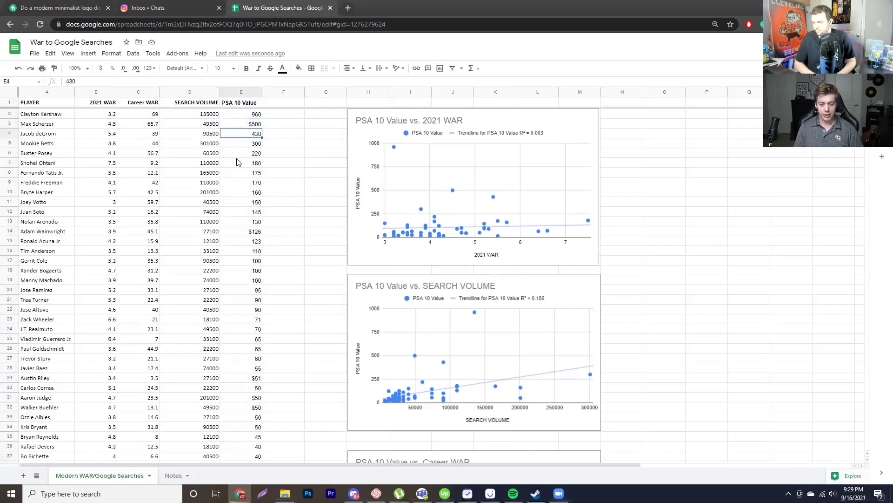
{"action": "left_click", "coordinate": [108, 135]}
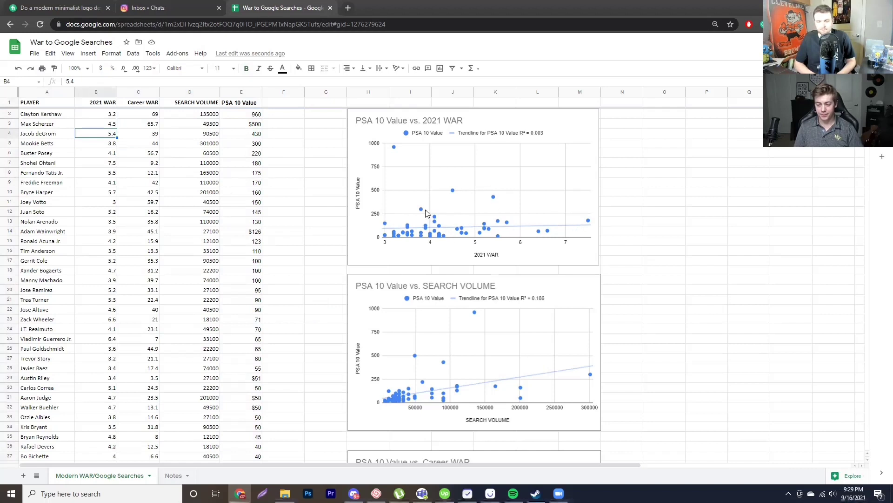
{"action": "left_click", "coordinate": [257, 144]}
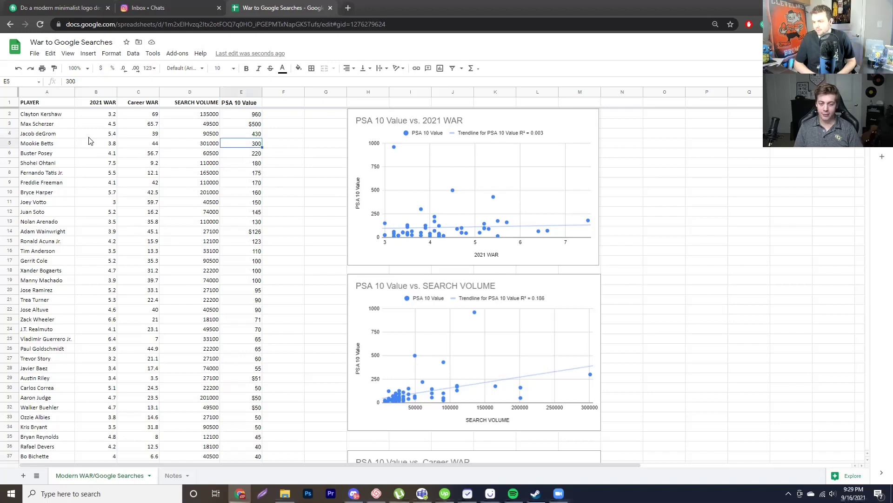
{"action": "left_click", "coordinate": [47, 145]}
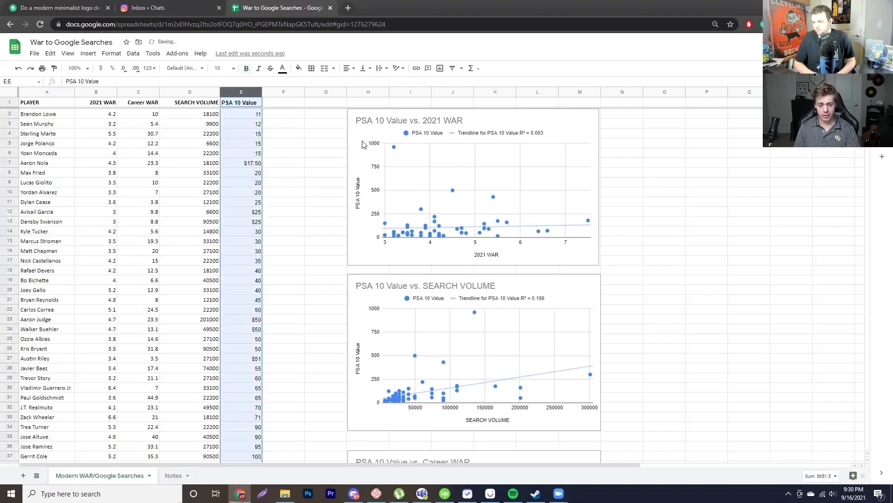
- Sort the sheet by 2021 WAR ascending, then descending so 7.5 leads the table
{"action": "left_click", "coordinate": [283, 133]}
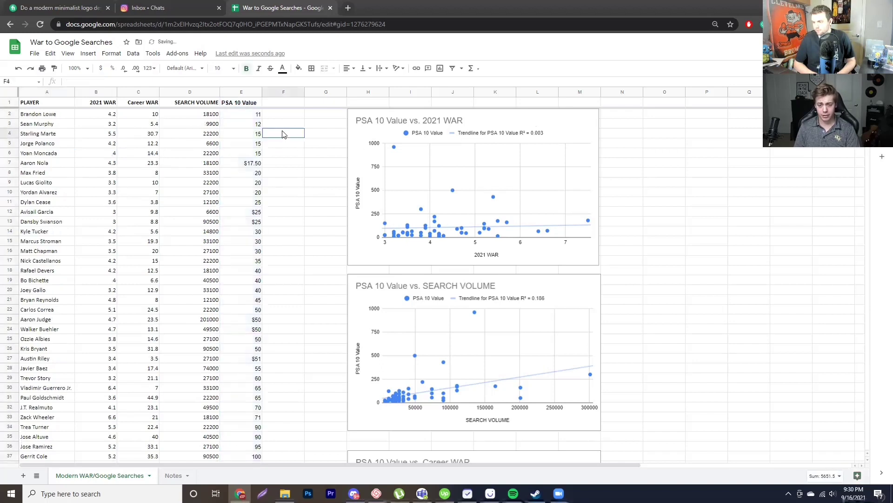
{"action": "right_click", "coordinate": [113, 93]}
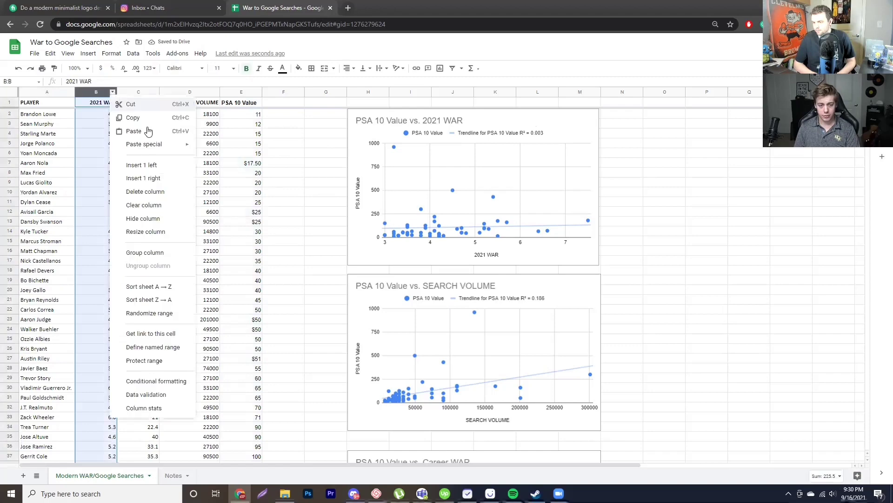
{"action": "left_click", "coordinate": [178, 288]}
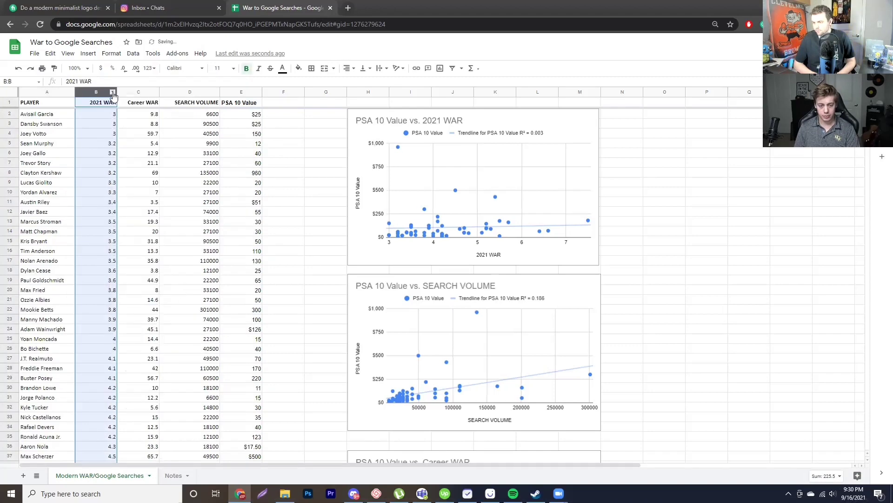
{"action": "left_click", "coordinate": [113, 92]}
{"action": "left_click", "coordinate": [172, 298]}
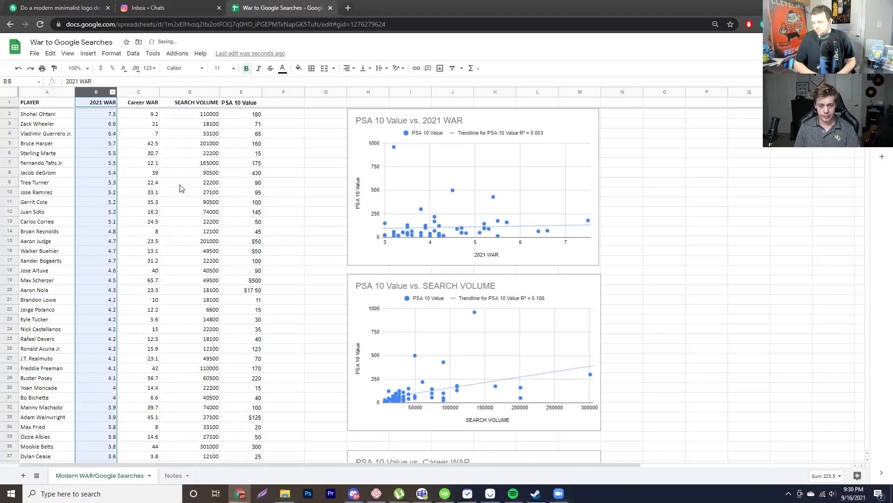
{"action": "left_click", "coordinate": [181, 185]}
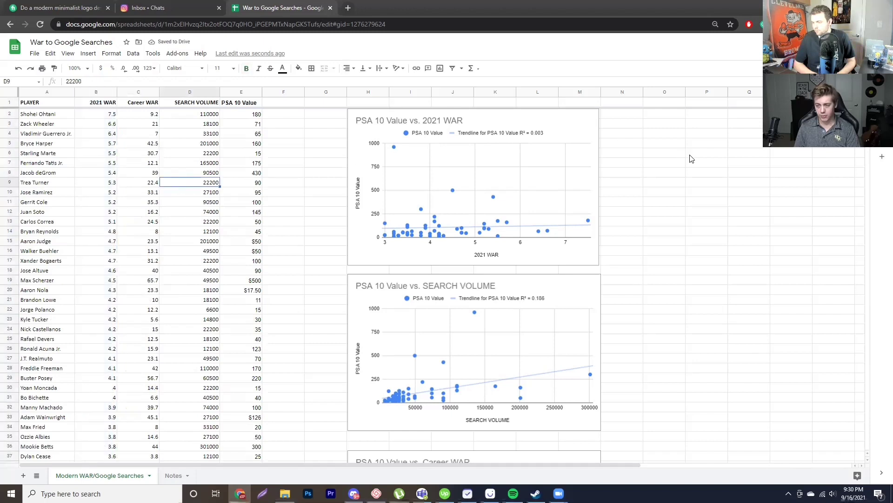
{"action": "left_click", "coordinate": [561, 117]}
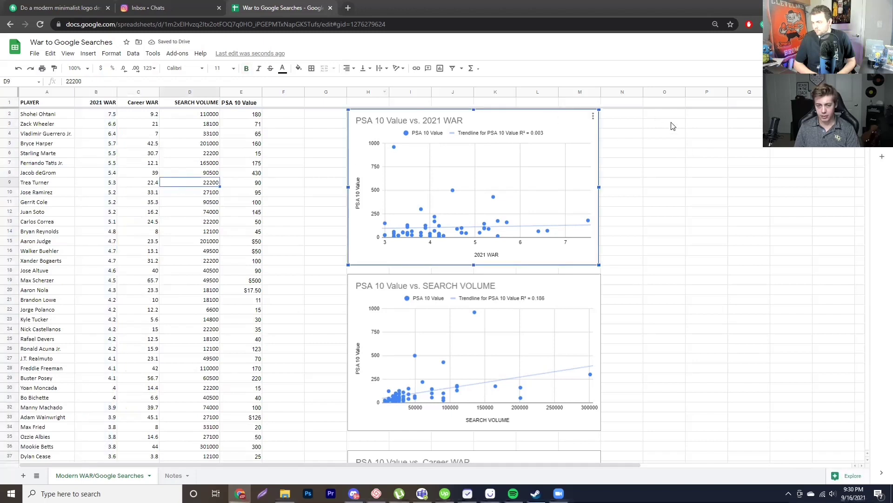
- Insert a new chart and place it right of the first chart, aligned with its top
{"action": "left_click", "coordinate": [655, 116]}
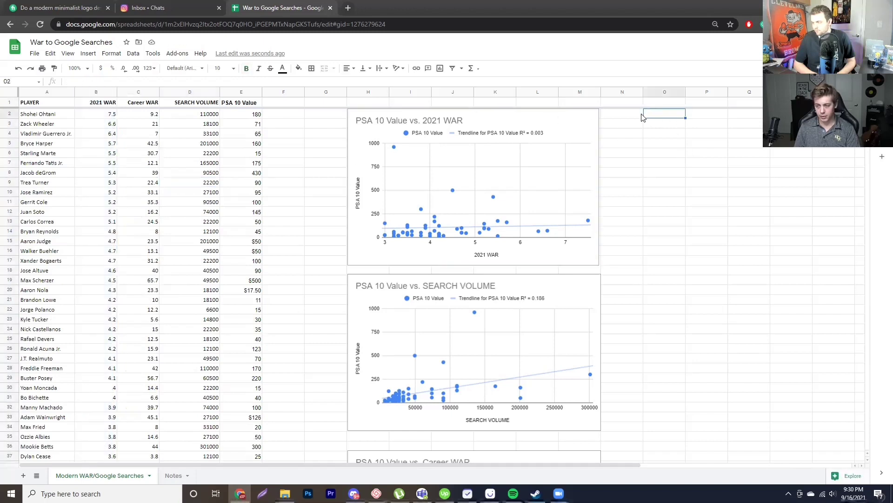
{"action": "left_click", "coordinate": [88, 55]}
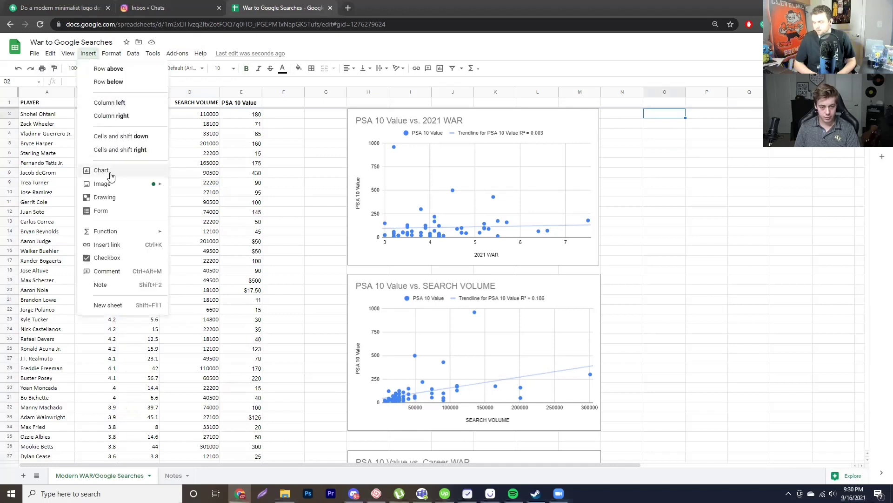
{"action": "key", "text": "Escape"}
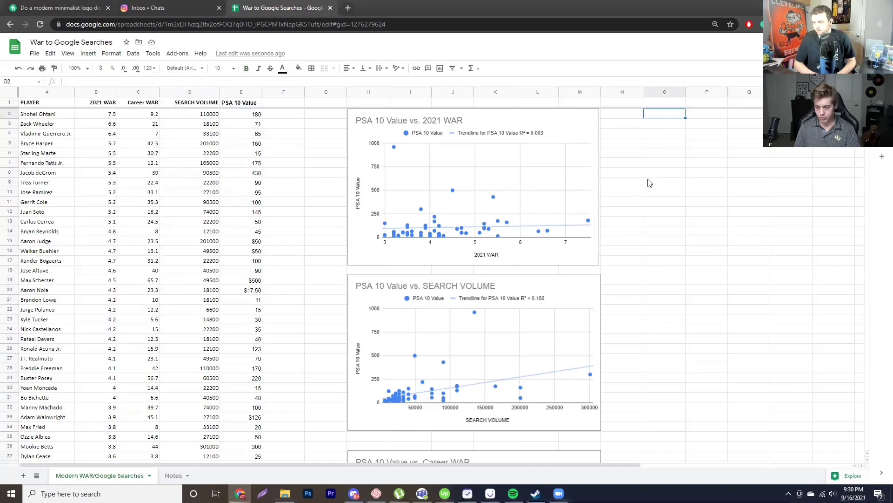
{"action": "left_click_drag", "start_coordinate": [455, 210], "coordinate": [723, 175]}
{"action": "left_click_drag", "start_coordinate": [613, 149], "coordinate": [649, 136]}
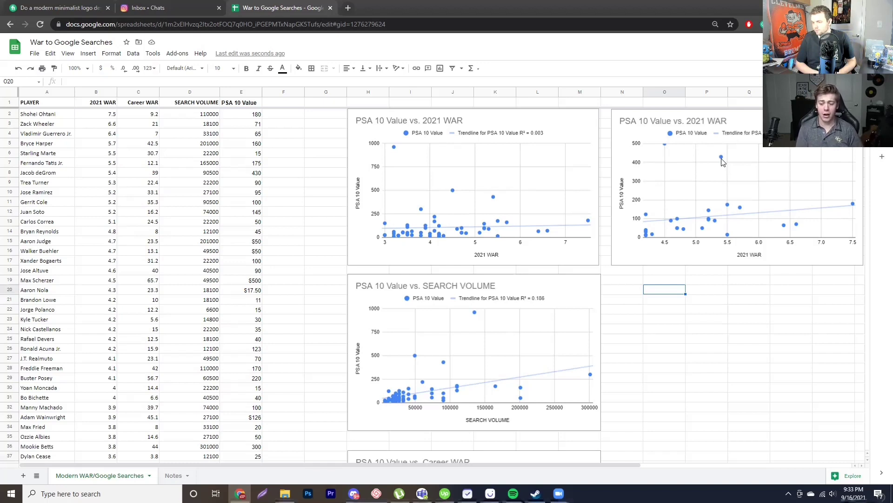
{"action": "left_click", "coordinate": [519, 293]}
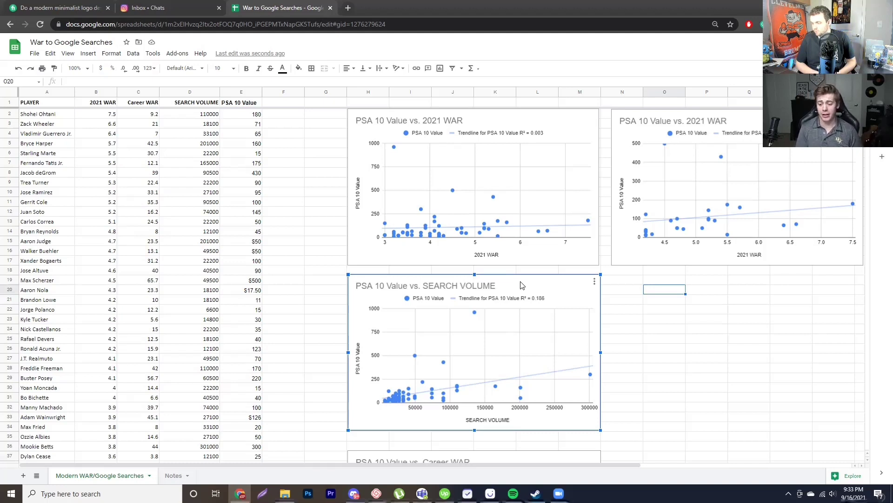
{"action": "mouse_move", "coordinate": [475, 317]}
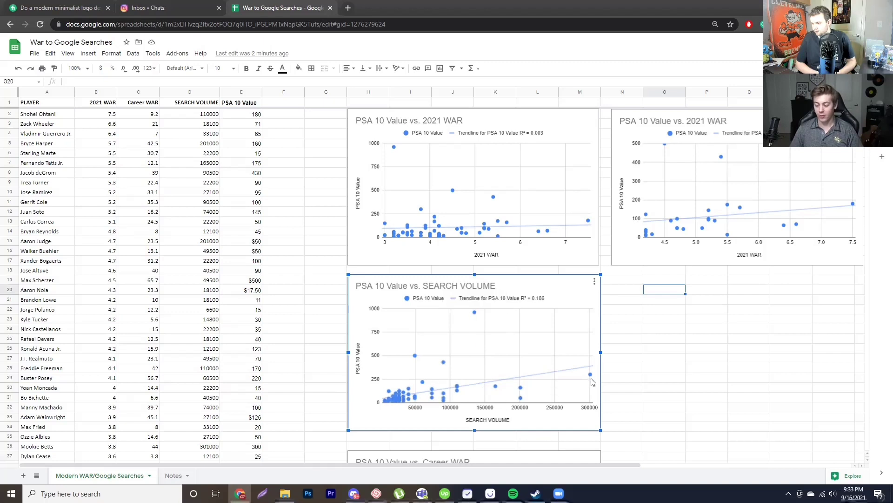
{"action": "mouse_move", "coordinate": [591, 380]}
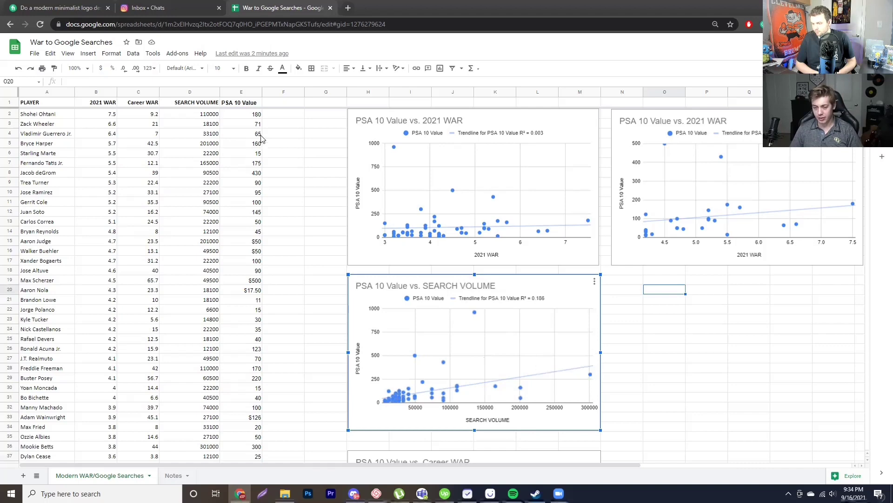
- Sort the sheet by PSA 10 Value Z → A so the highest card values come first
{"action": "left_click", "coordinate": [258, 113]}
{"action": "left_click", "coordinate": [258, 92]}
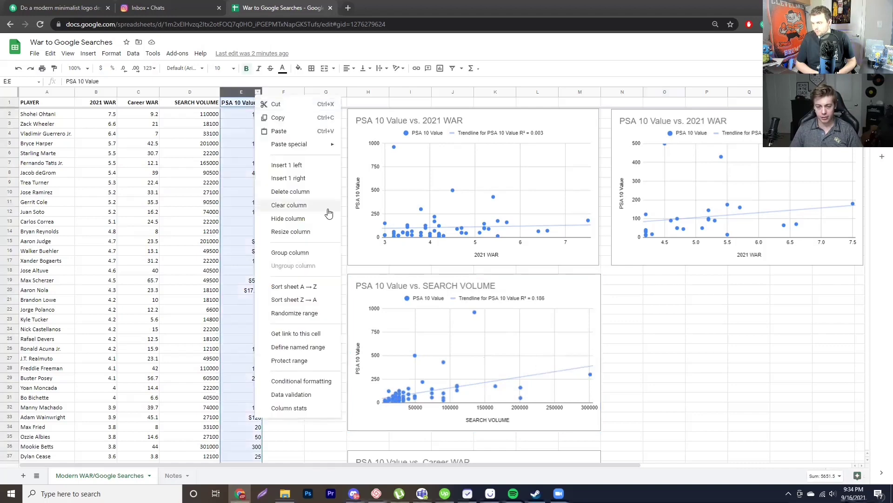
{"action": "left_click", "coordinate": [319, 299]}
{"action": "left_click", "coordinate": [250, 142]}
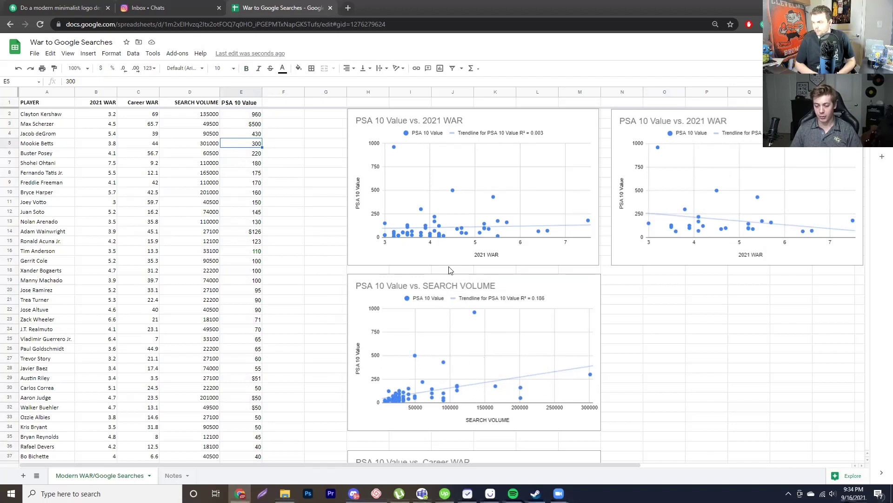
- Sort the sheet by SEARCH VOLUME Z → A and highlight the 301000 leader's row
{"action": "left_click", "coordinate": [216, 92]}
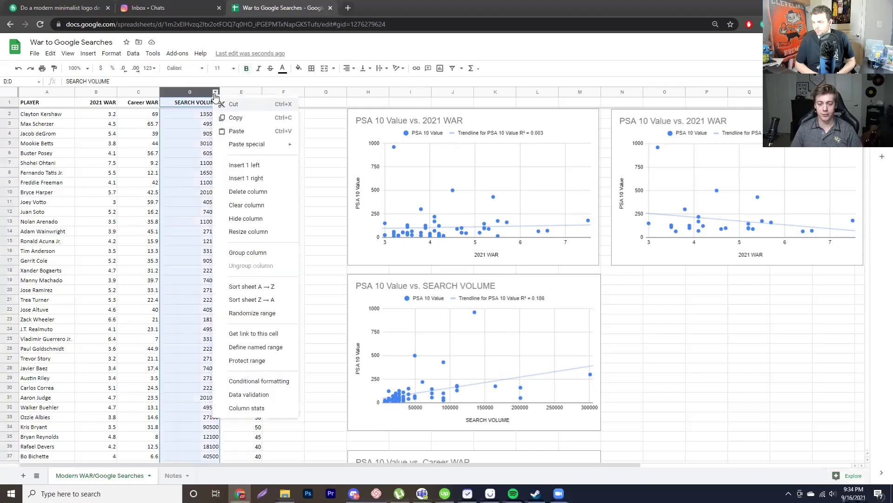
{"action": "left_click", "coordinate": [252, 299]}
{"action": "left_click", "coordinate": [314, 206]}
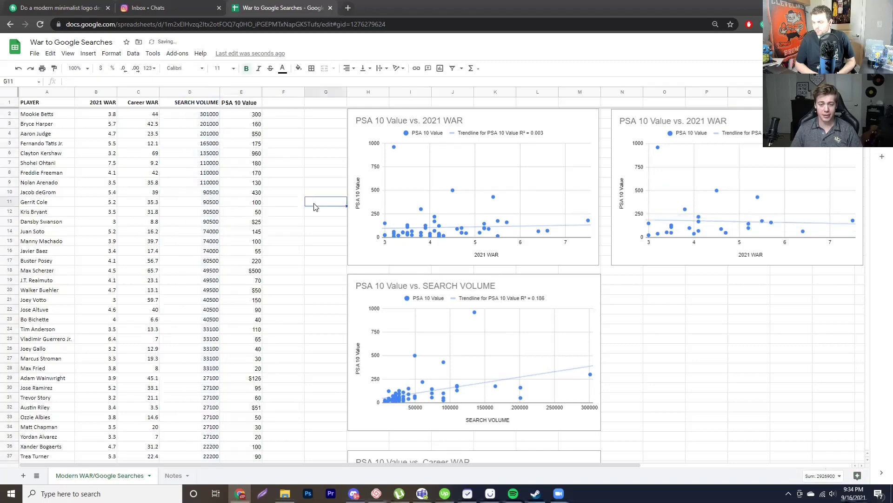
{"action": "left_click_drag", "start_coordinate": [29, 117], "coordinate": [255, 116]}
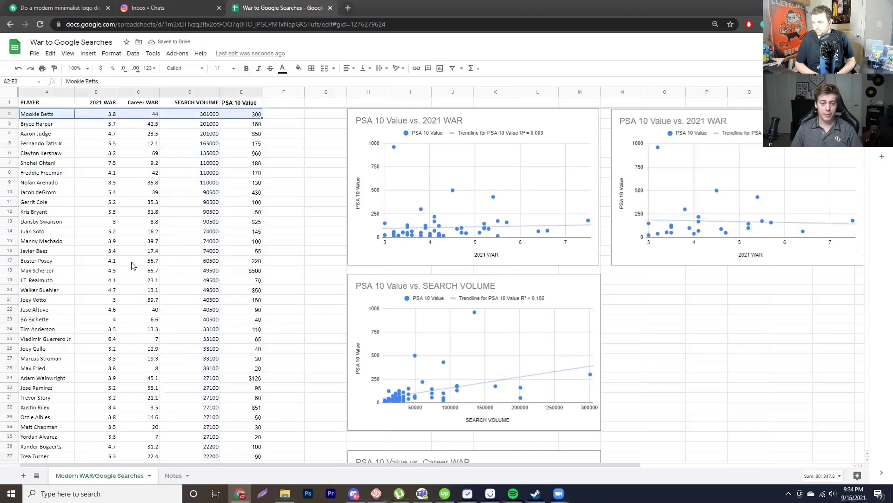
{"action": "left_click", "coordinate": [214, 115]}
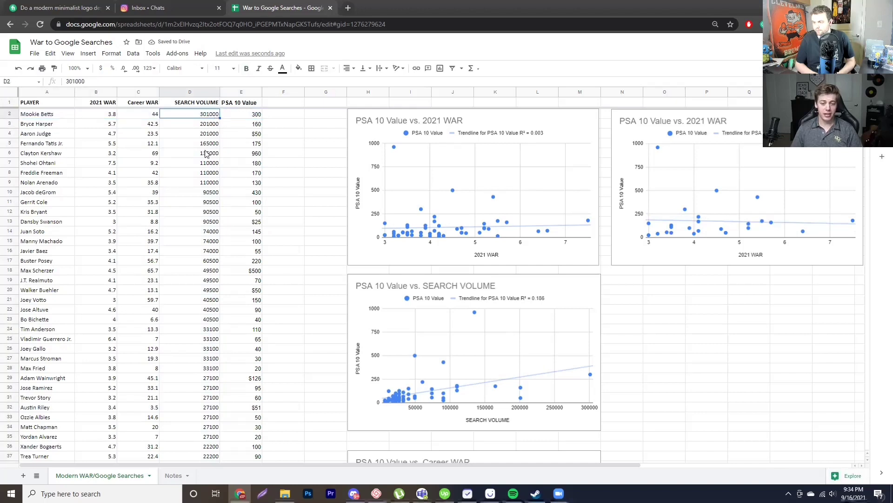
- Highlight the next-ranked players' rows, then select the top eight rows A2:E9
{"action": "left_click_drag", "start_coordinate": [61, 124], "coordinate": [111, 124]}
{"action": "left_click_drag", "start_coordinate": [198, 138], "coordinate": [252, 126]}
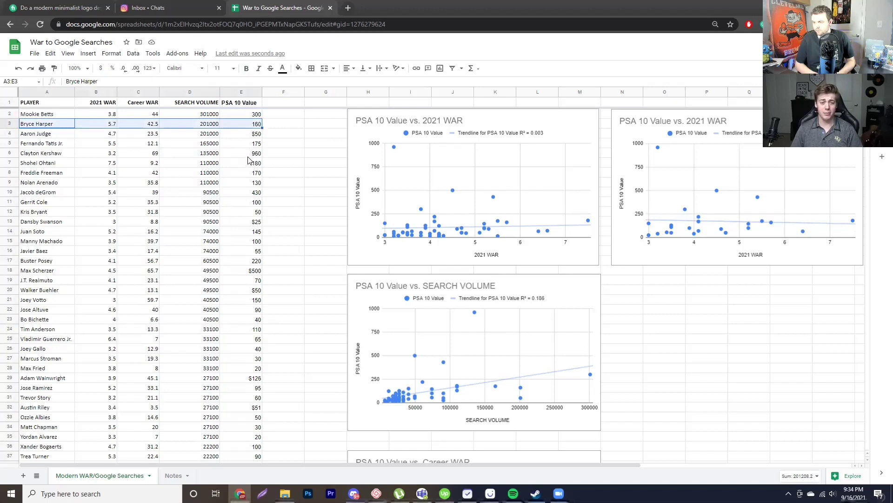
{"action": "left_click_drag", "start_coordinate": [54, 134], "coordinate": [251, 134]}
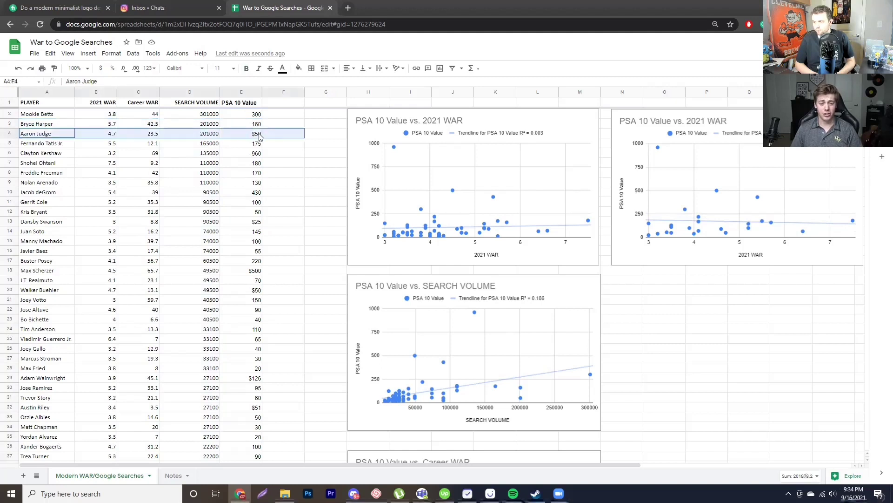
{"action": "left_click_drag", "start_coordinate": [58, 144], "coordinate": [270, 145]}
{"action": "left_click_drag", "start_coordinate": [52, 155], "coordinate": [251, 154]}
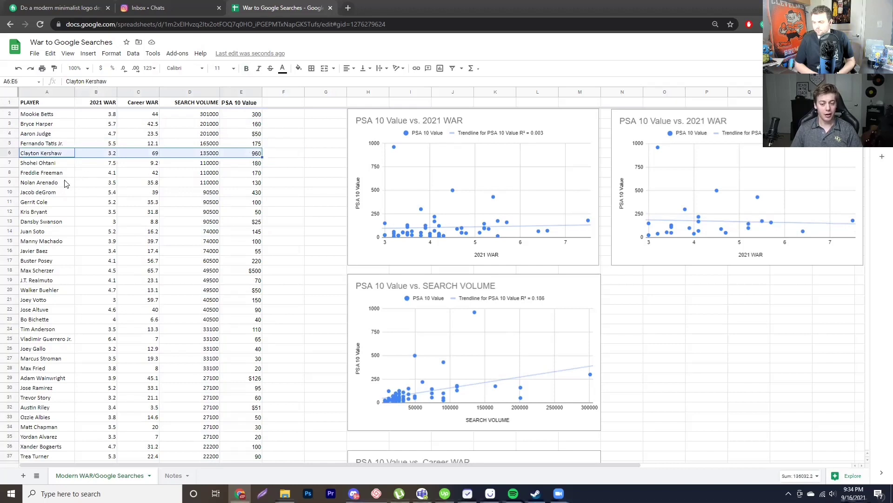
{"action": "left_click", "coordinate": [47, 164]}
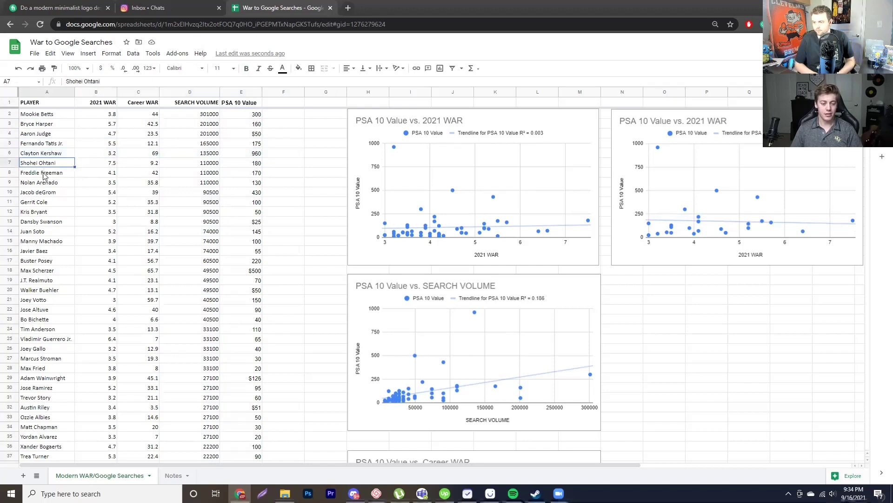
{"action": "left_click", "coordinate": [43, 174]}
{"action": "left_click", "coordinate": [45, 184]}
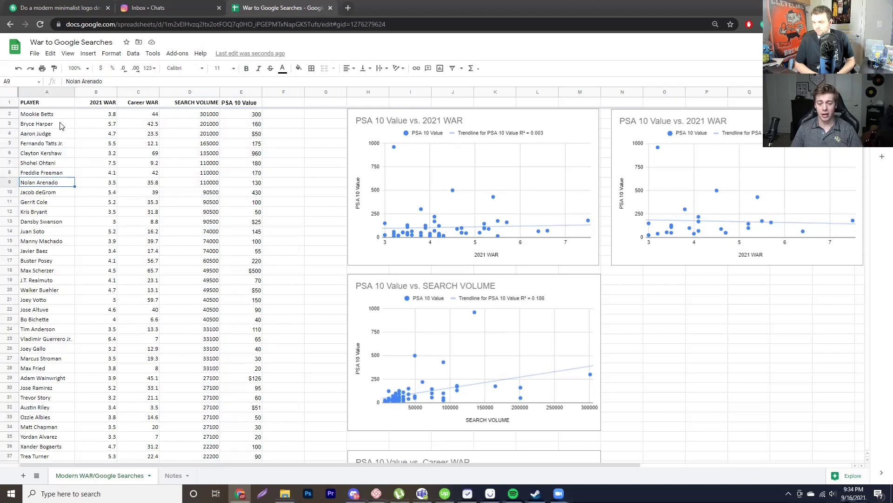
{"action": "left_click_drag", "start_coordinate": [52, 115], "coordinate": [241, 184]}
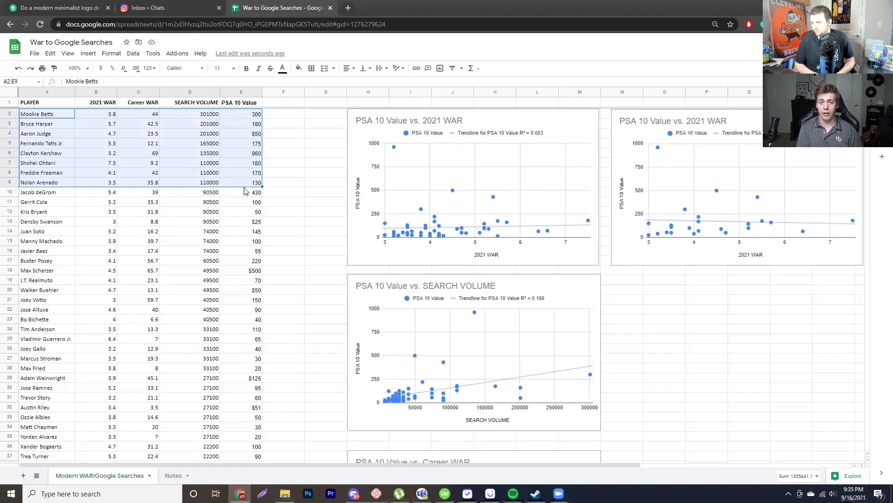
{"action": "left_click", "coordinate": [305, 165]}
{"action": "scroll", "coordinate": [308, 190], "scroll_direction": "down", "scroll_amount": 3}
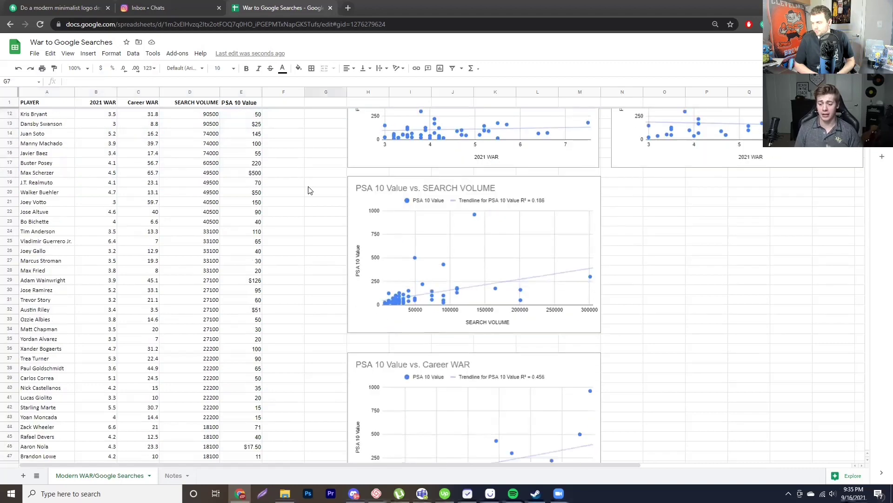
{"action": "scroll", "coordinate": [308, 190], "scroll_direction": "down", "scroll_amount": 6}
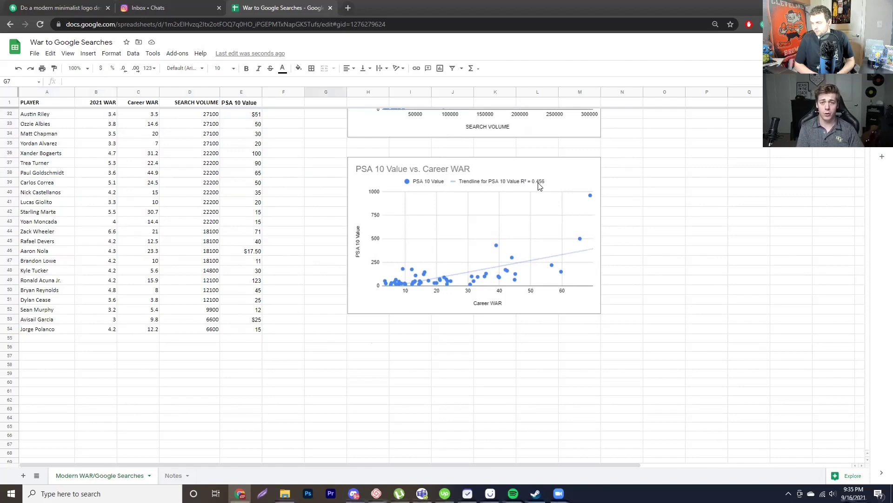
{"action": "scroll", "coordinate": [538, 186], "scroll_direction": "up", "scroll_amount": 5}
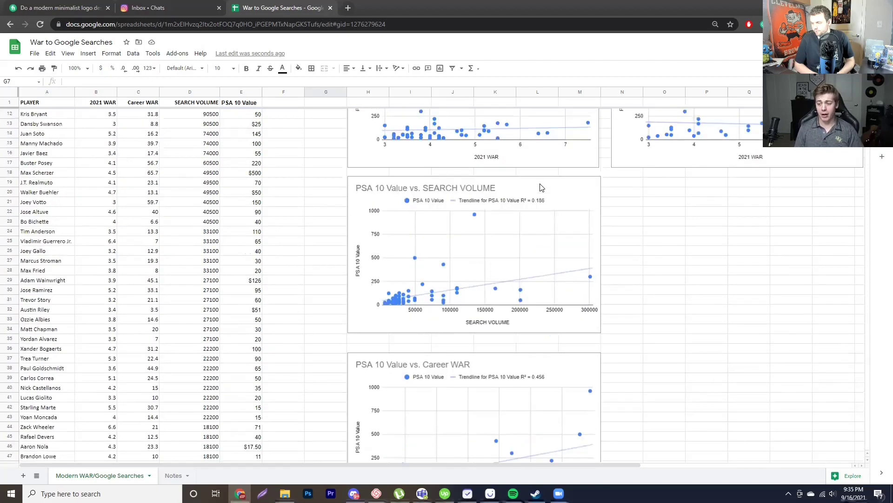
{"action": "scroll", "coordinate": [541, 203], "scroll_direction": "up", "scroll_amount": 3}
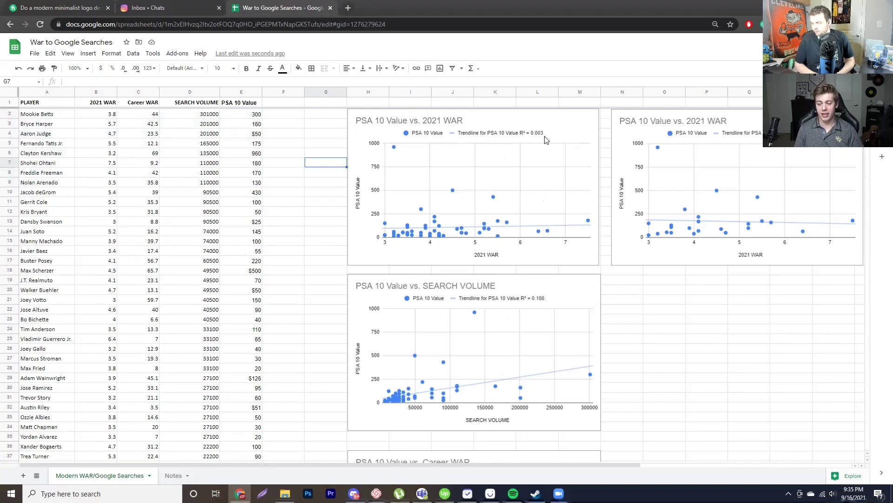
{"action": "scroll", "coordinate": [586, 193], "scroll_direction": "down", "scroll_amount": 6}
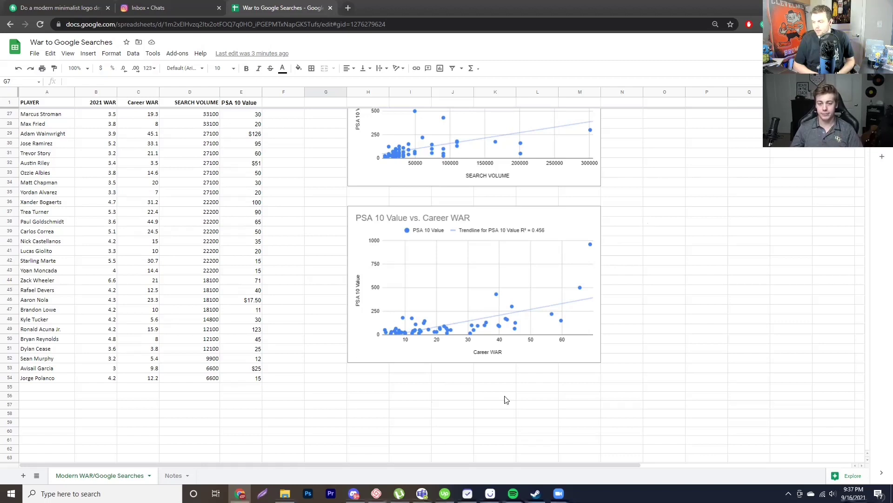
{"action": "left_click", "coordinate": [558, 493]}
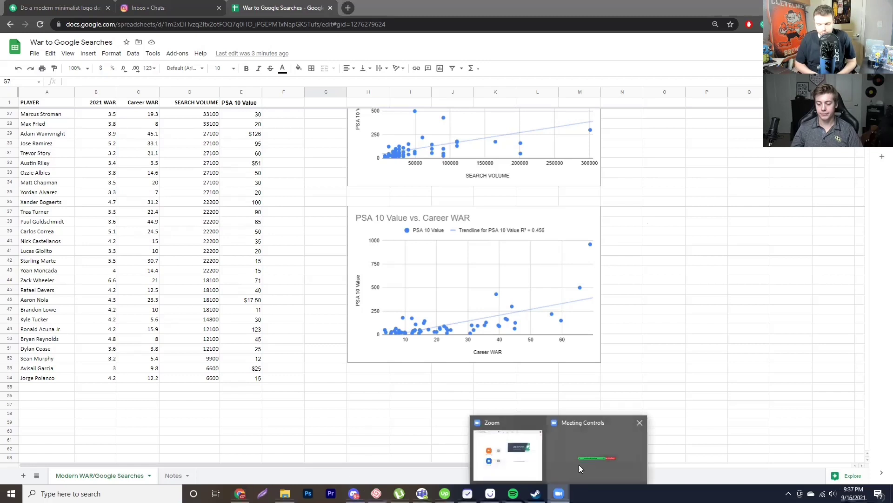
{"action": "left_click", "coordinate": [588, 461]}
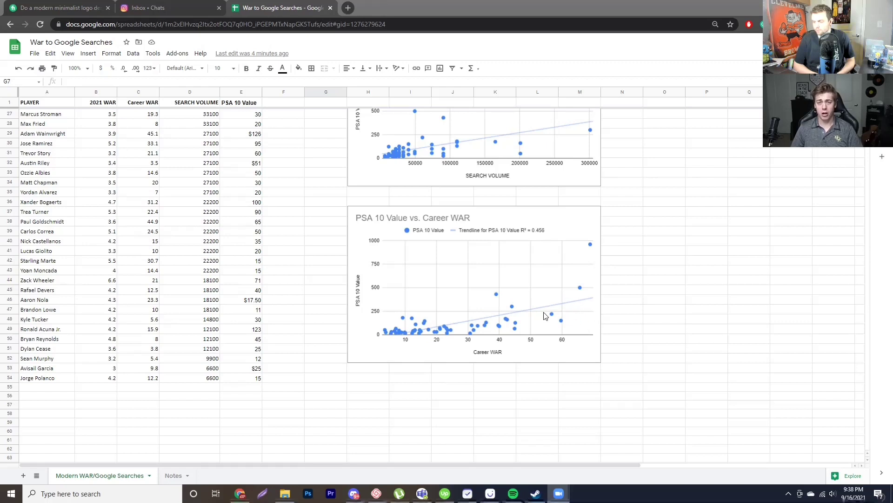
{"action": "left_click", "coordinate": [533, 219]}
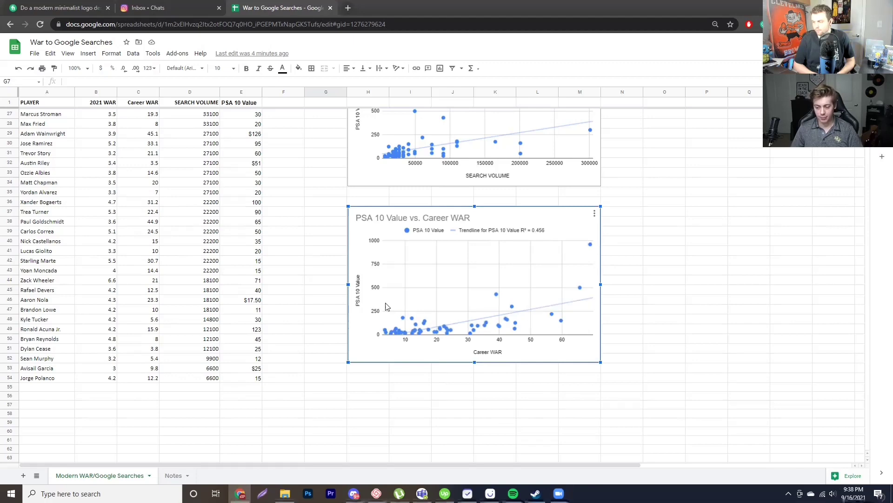
{"action": "scroll", "coordinate": [224, 236], "scroll_direction": "up", "scroll_amount": 5}
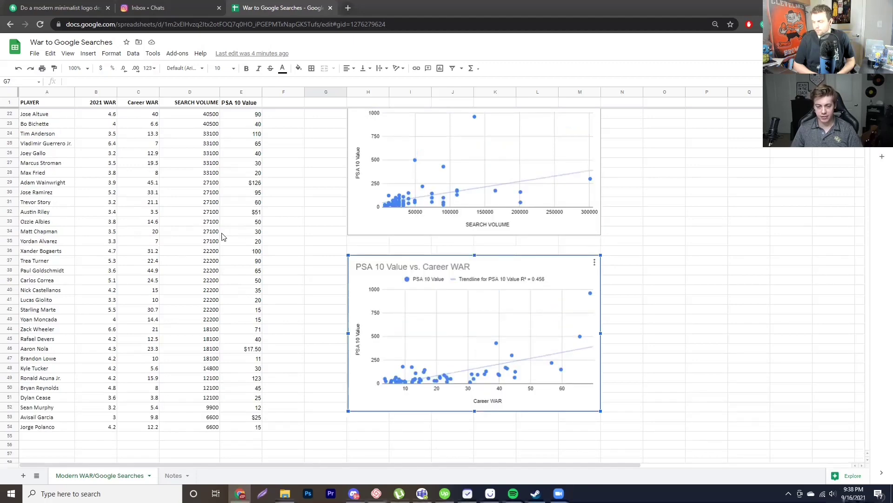
- Sort the sheet by Career WAR Z → A, starting at 69, and review Buster Posey's row
{"action": "right_click", "coordinate": [151, 93]}
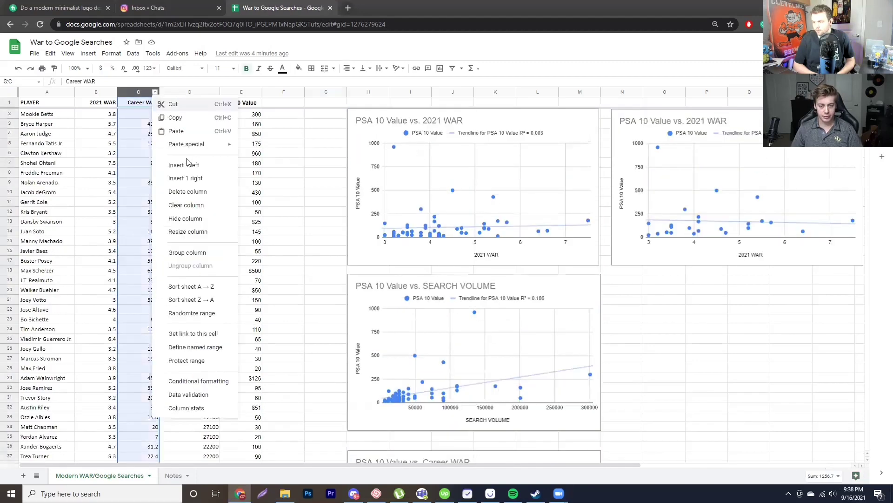
{"action": "left_click", "coordinate": [212, 302]}
{"action": "left_click", "coordinate": [98, 134]}
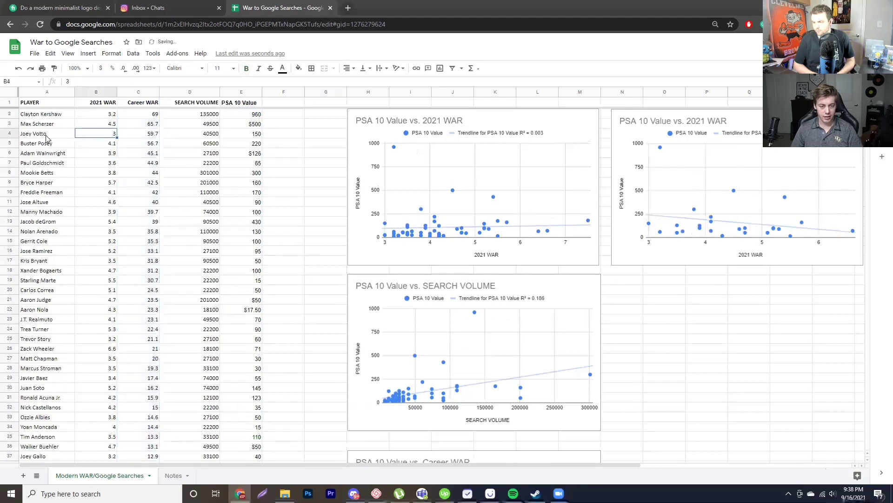
{"action": "left_click", "coordinate": [52, 143]}
{"action": "left_click_drag", "start_coordinate": [107, 144], "coordinate": [142, 137]}
{"action": "scroll", "coordinate": [321, 211], "scroll_direction": "down", "scroll_amount": 5}
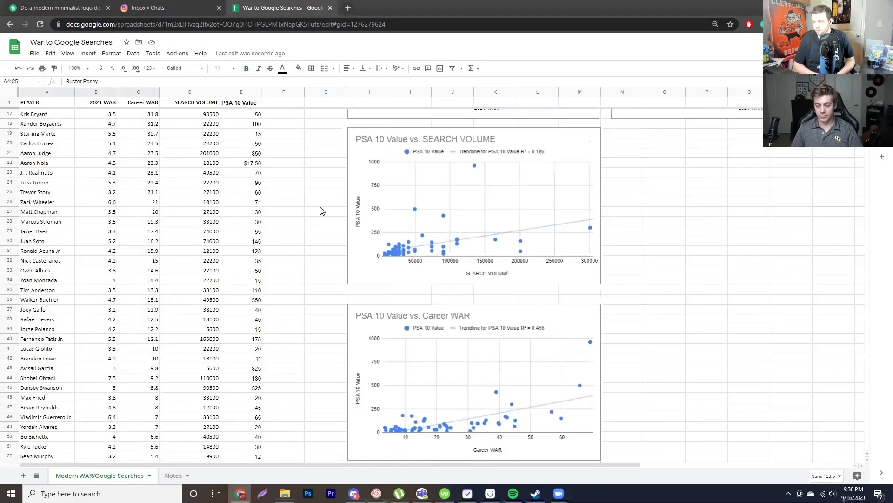
{"action": "scroll", "coordinate": [498, 289], "scroll_direction": "down", "scroll_amount": 2}
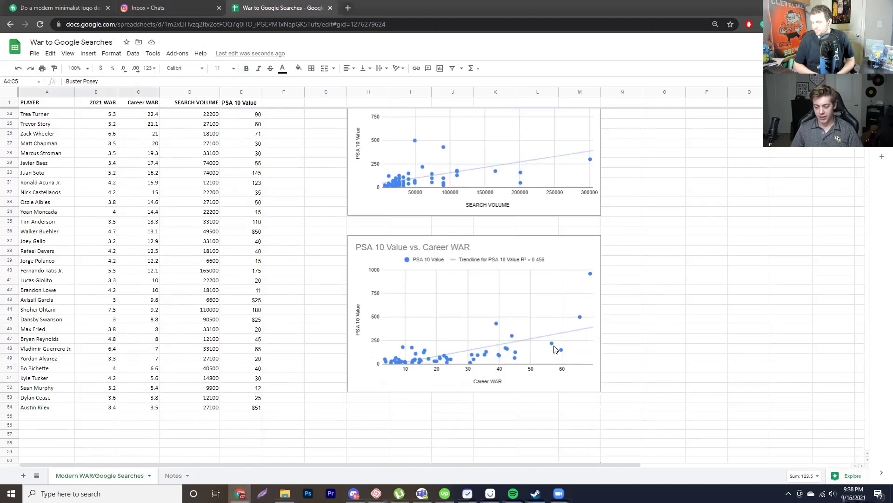
{"action": "scroll", "coordinate": [209, 200], "scroll_direction": "up", "scroll_amount": 6}
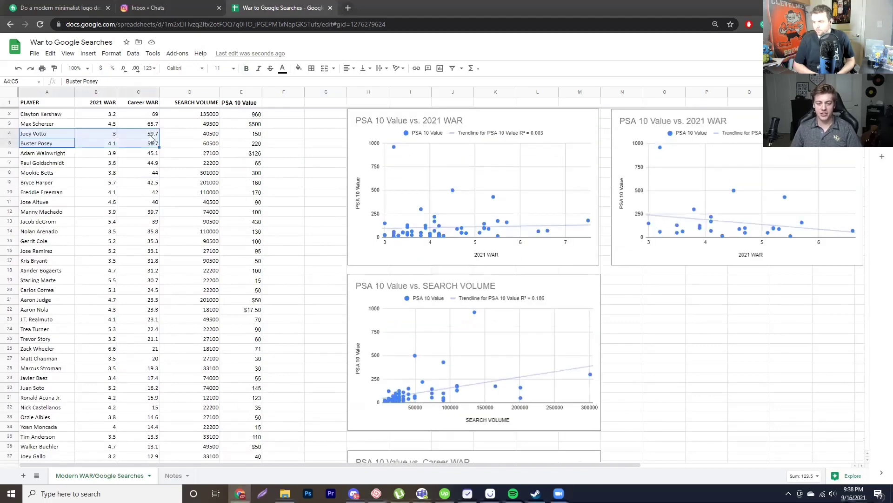
{"action": "left_click_drag", "start_coordinate": [151, 143], "coordinate": [23, 145]}
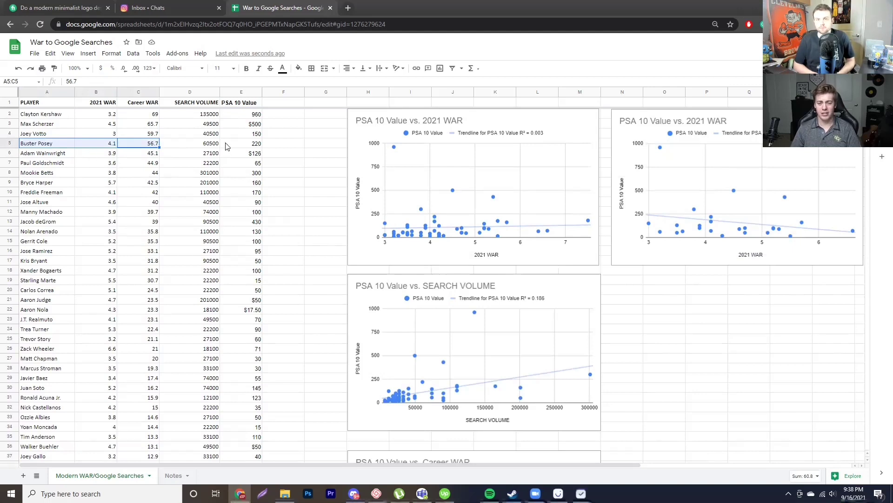
{"action": "left_click", "coordinate": [259, 144]}
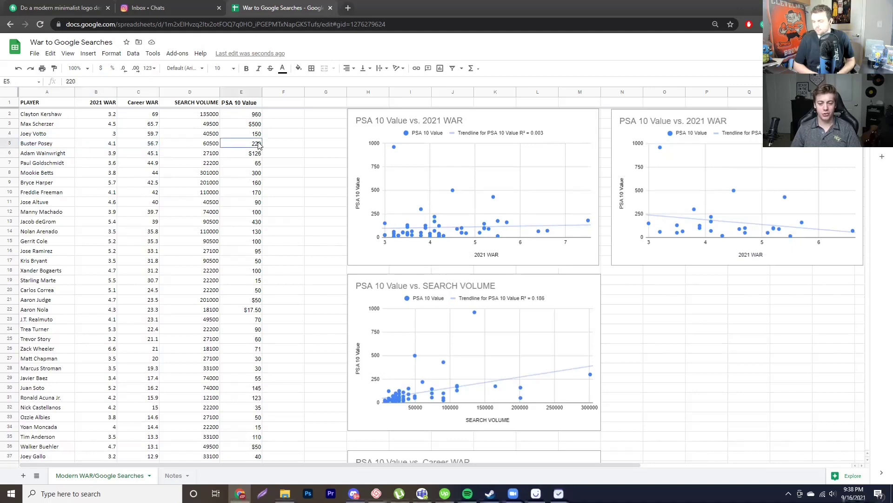
{"action": "left_click_drag", "start_coordinate": [258, 144], "coordinate": [64, 146]}
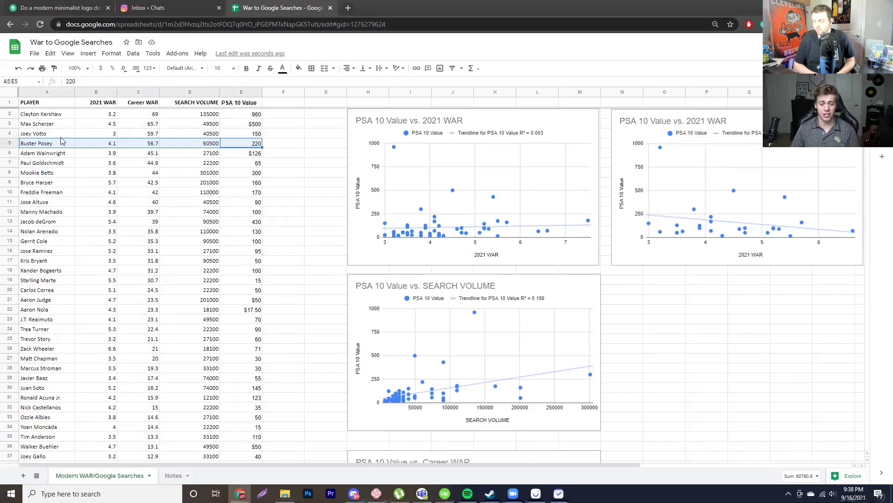
{"action": "left_click_drag", "start_coordinate": [62, 135], "coordinate": [250, 137]}
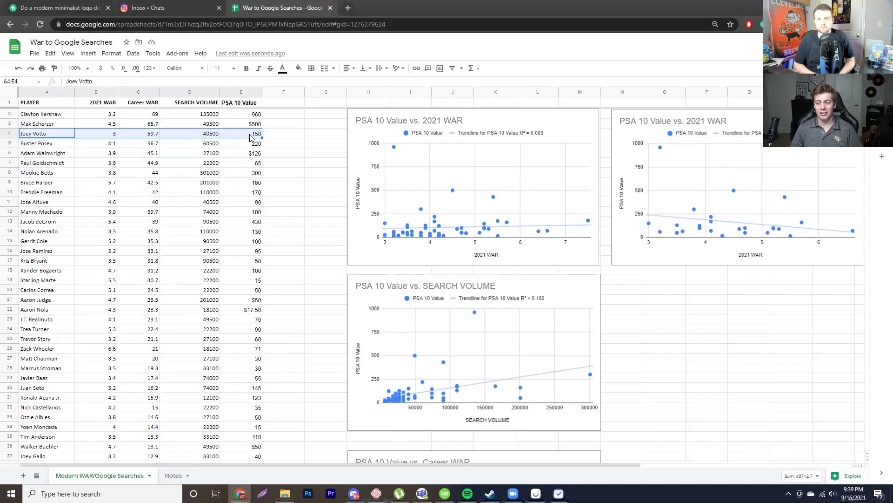
{"action": "left_click_drag", "start_coordinate": [46, 114], "coordinate": [96, 115]}
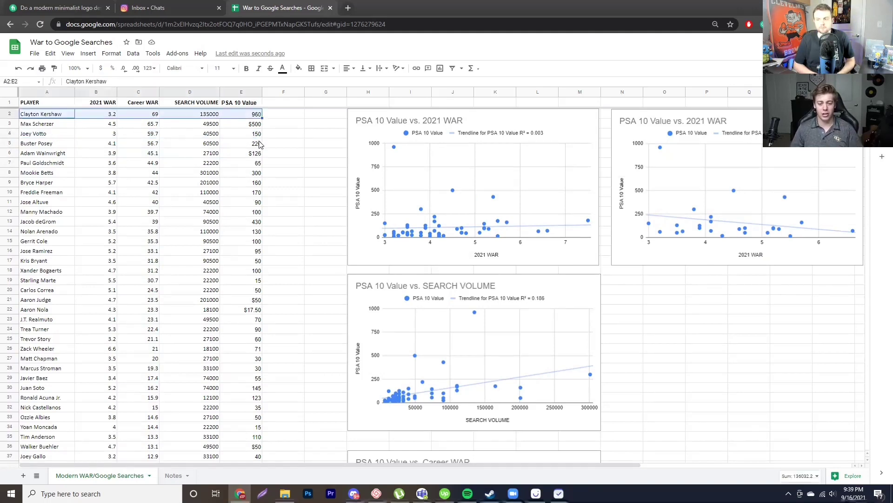
{"action": "left_click_drag", "start_coordinate": [251, 134], "coordinate": [56, 141]}
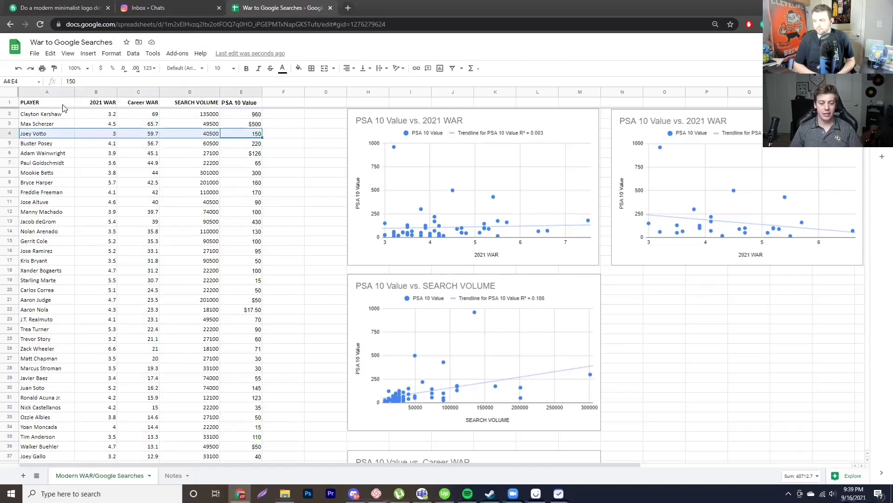
{"action": "left_click_drag", "start_coordinate": [51, 124], "coordinate": [235, 130]}
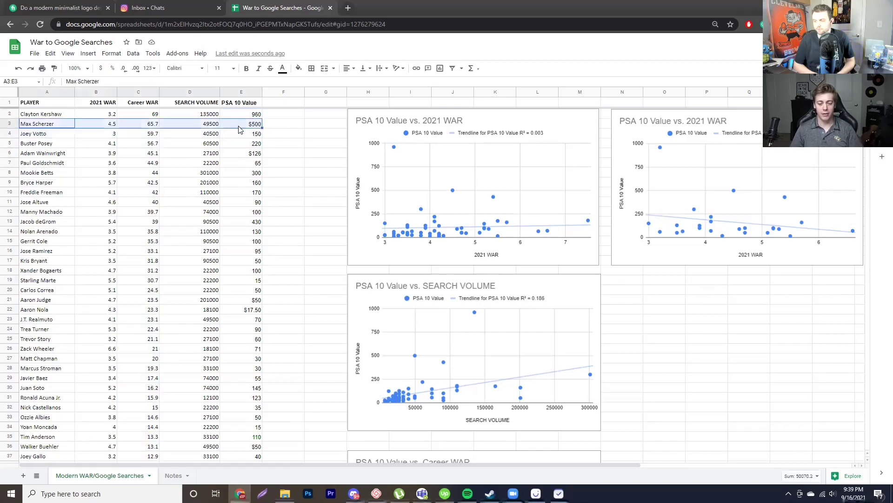
{"action": "left_click", "coordinate": [249, 136]}
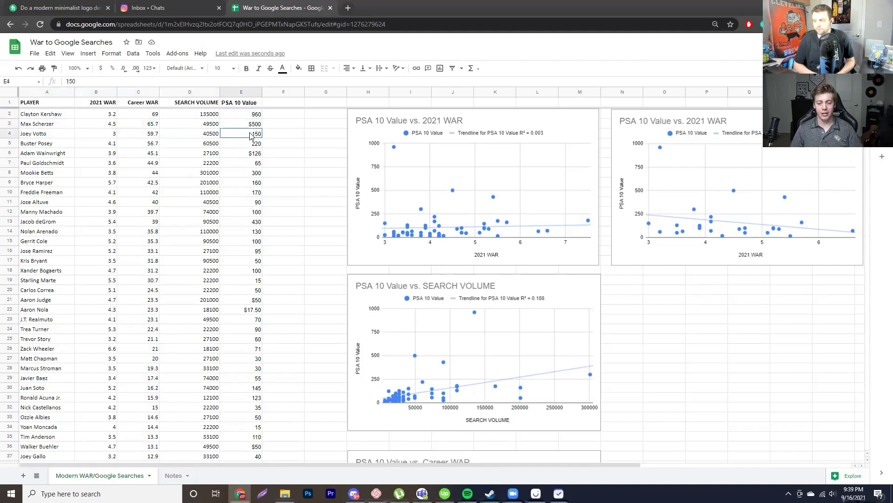
{"action": "left_click_drag", "start_coordinate": [249, 136], "coordinate": [59, 138]}
{"action": "left_click", "coordinate": [240, 223]}
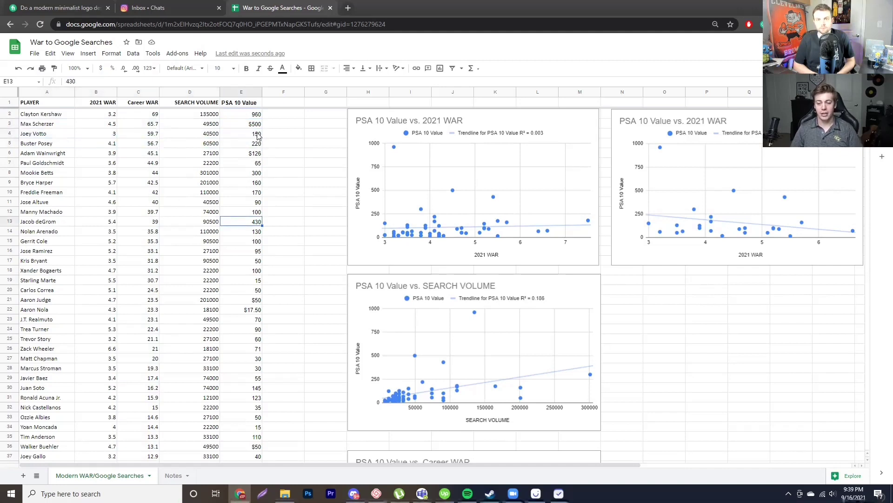
{"action": "left_click_drag", "start_coordinate": [258, 135], "coordinate": [29, 135]}
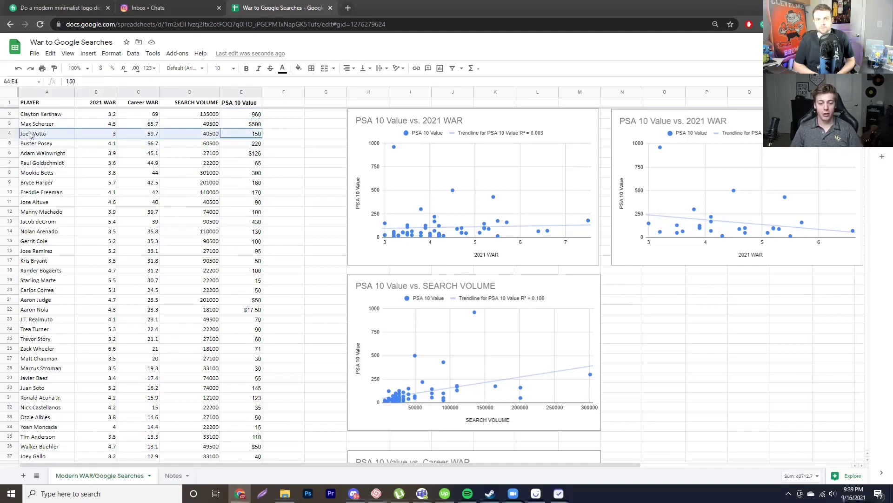
{"action": "left_click", "coordinate": [249, 212]}
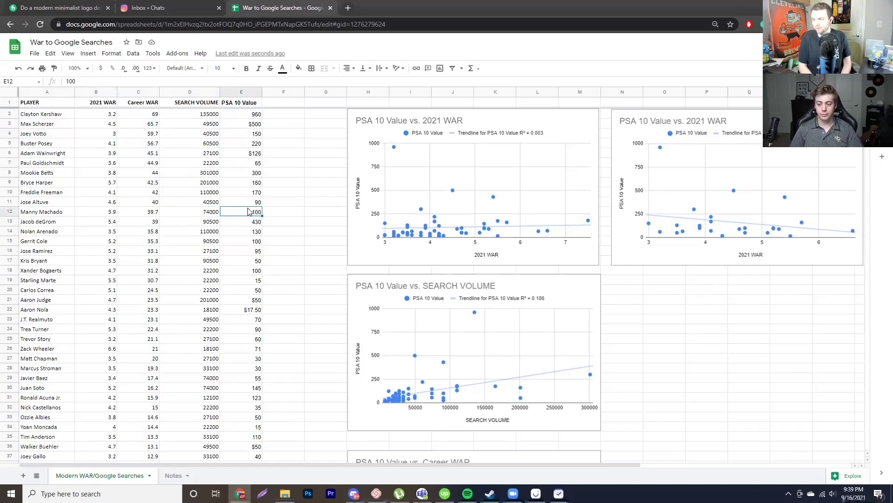
{"action": "scroll", "coordinate": [267, 216], "scroll_direction": "down", "scroll_amount": 2}
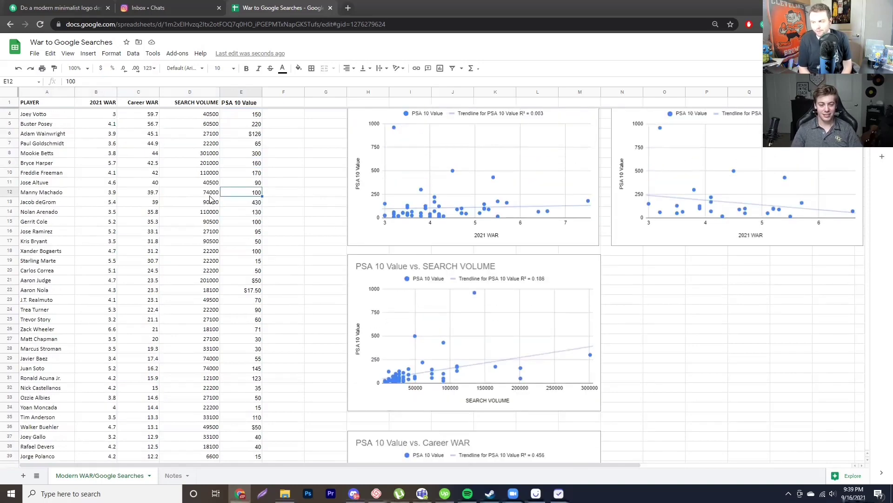
{"action": "key", "text": "Up"}
{"action": "key", "text": "Up"}
{"action": "scroll", "coordinate": [211, 199], "scroll_direction": "up", "scroll_amount": 2}
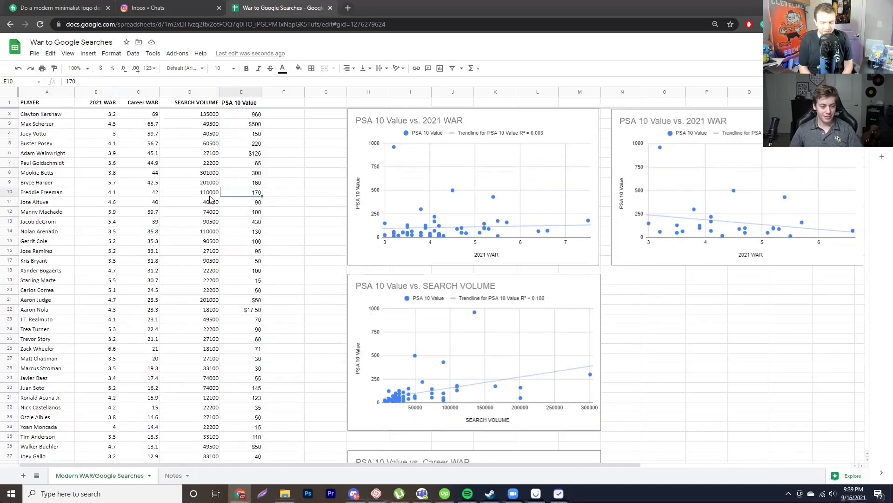
{"action": "left_click", "coordinate": [256, 143]}
{"action": "key", "text": "Up"}
{"action": "key", "text": "Left"}
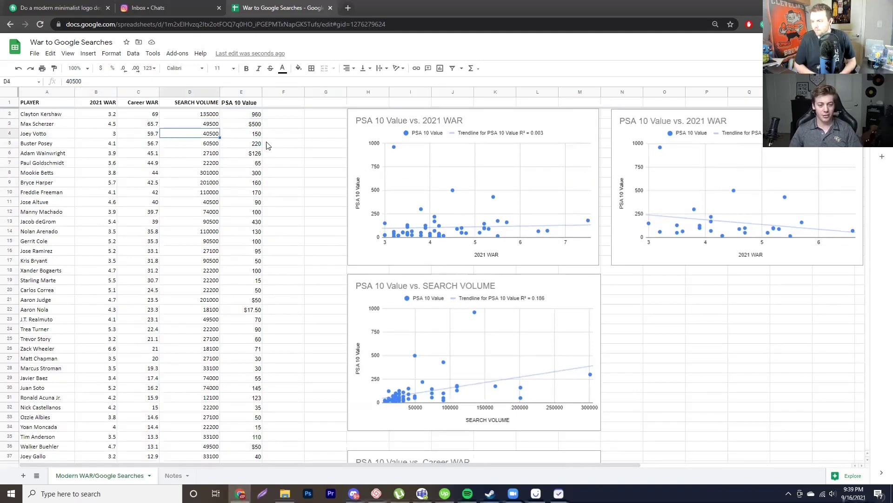
{"action": "key", "text": "Up"}
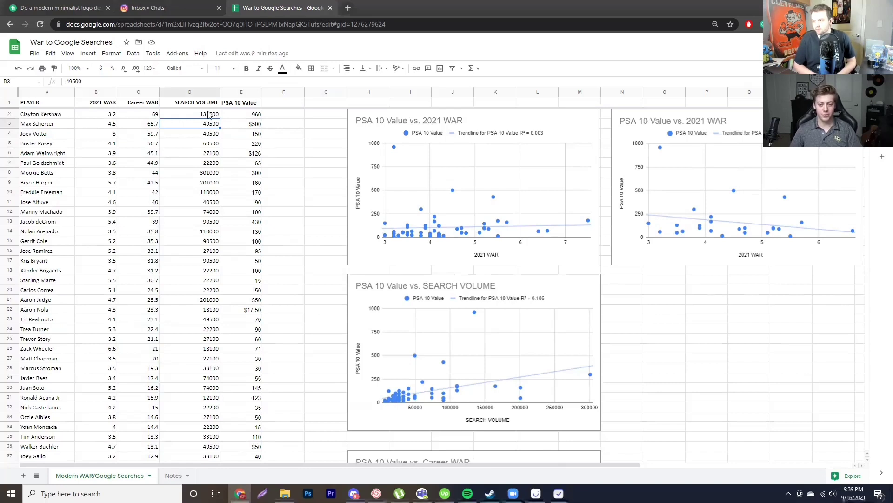
{"action": "left_click_drag", "start_coordinate": [210, 114], "coordinate": [252, 135]}
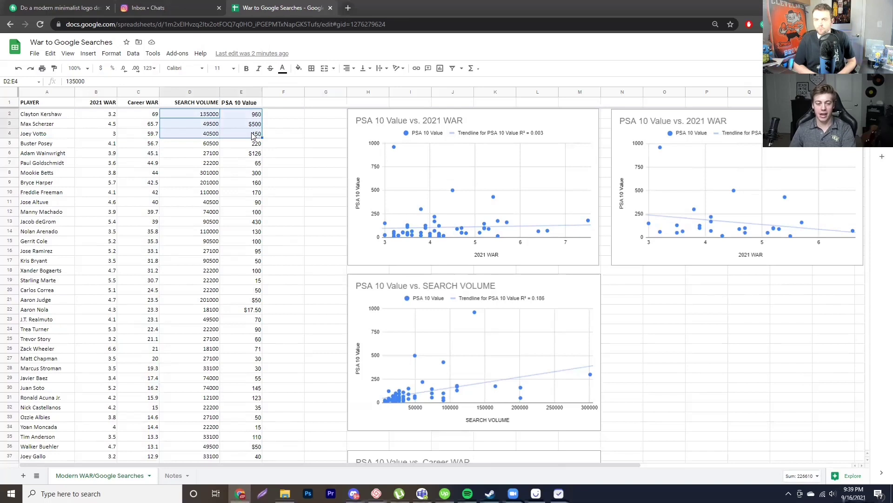
{"action": "left_click", "coordinate": [197, 93]}
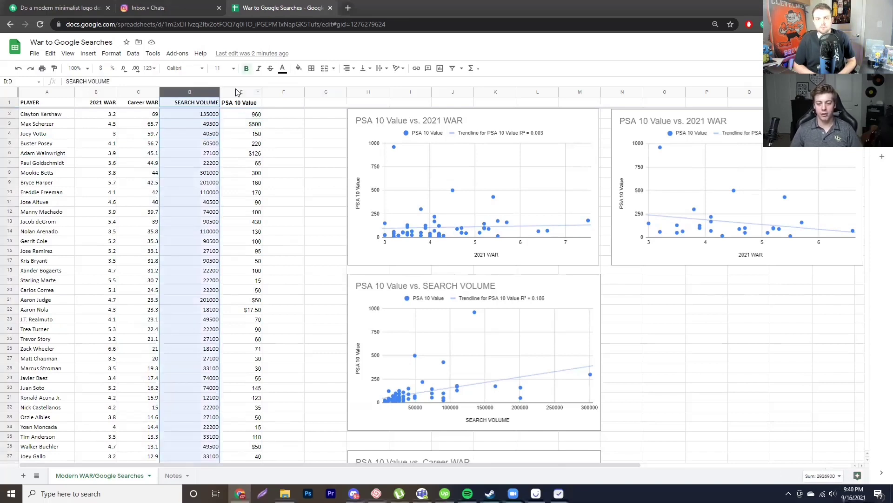
{"action": "left_click", "coordinate": [153, 92]}
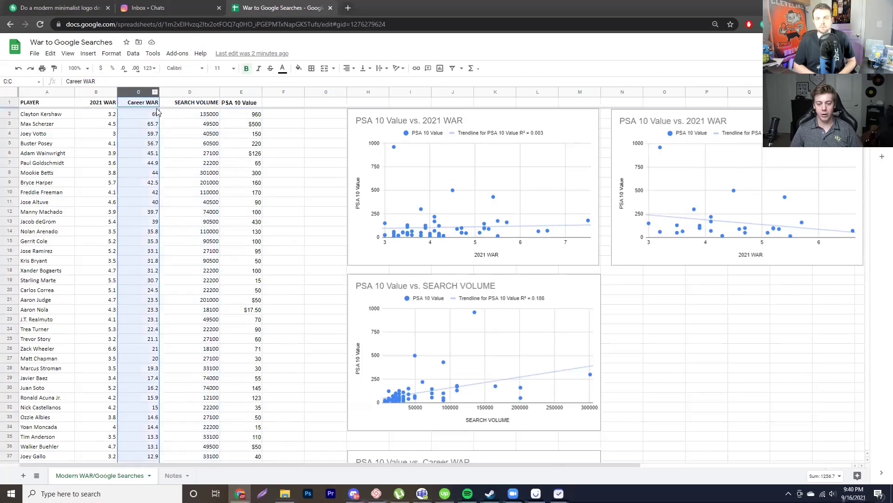
{"action": "left_click_drag", "start_coordinate": [158, 114], "coordinate": [195, 135]}
{"action": "double_click", "coordinate": [205, 133]}
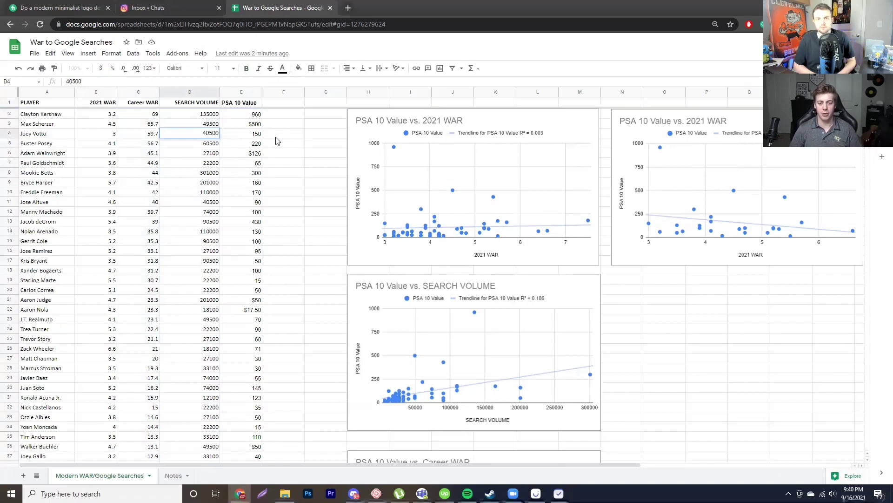
- Move the second 2021 WAR chart slightly lower on the sheet
{"action": "left_click_drag", "start_coordinate": [701, 126], "coordinate": [705, 199]}
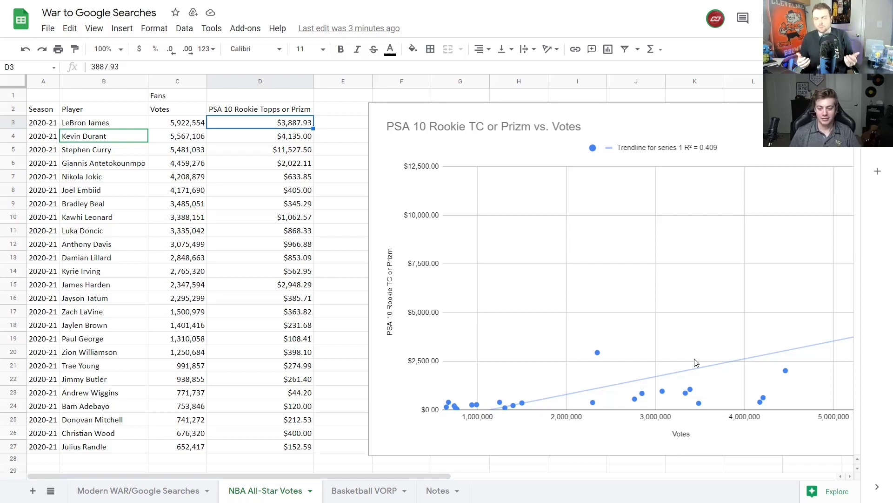
{"action": "left_click", "coordinate": [696, 362]}
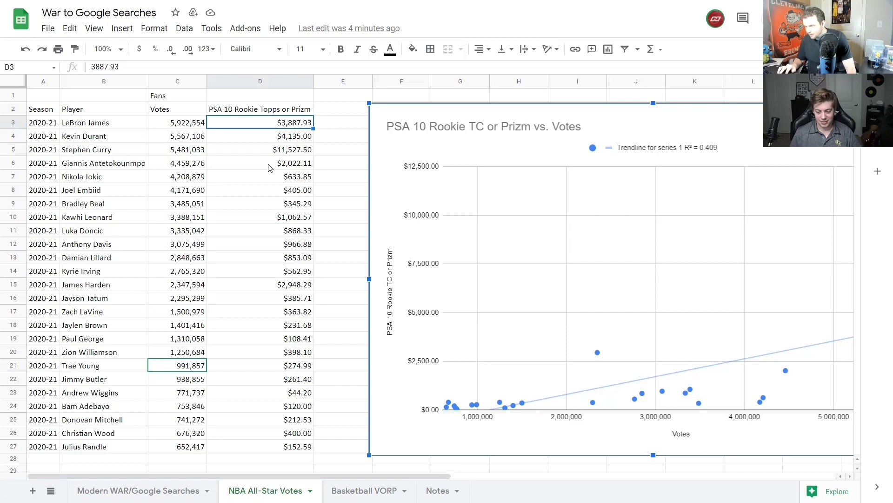
{"action": "left_click", "coordinate": [290, 152]}
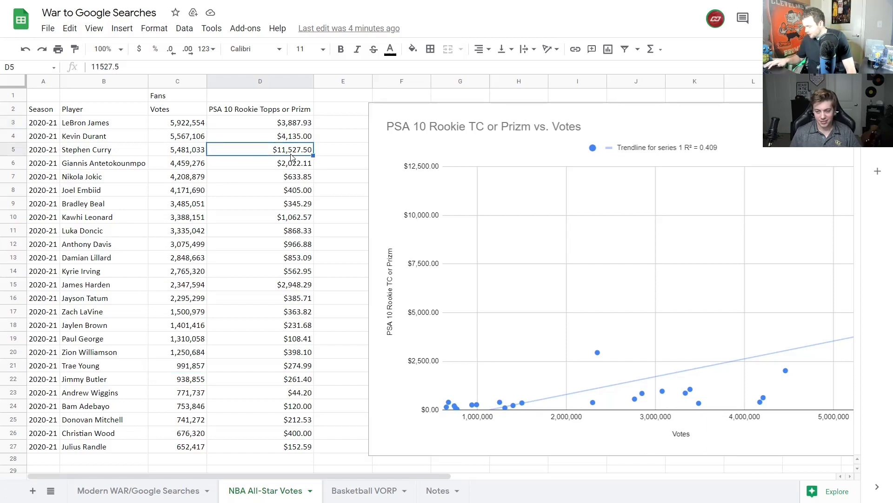
{"action": "key", "text": "Delete"}
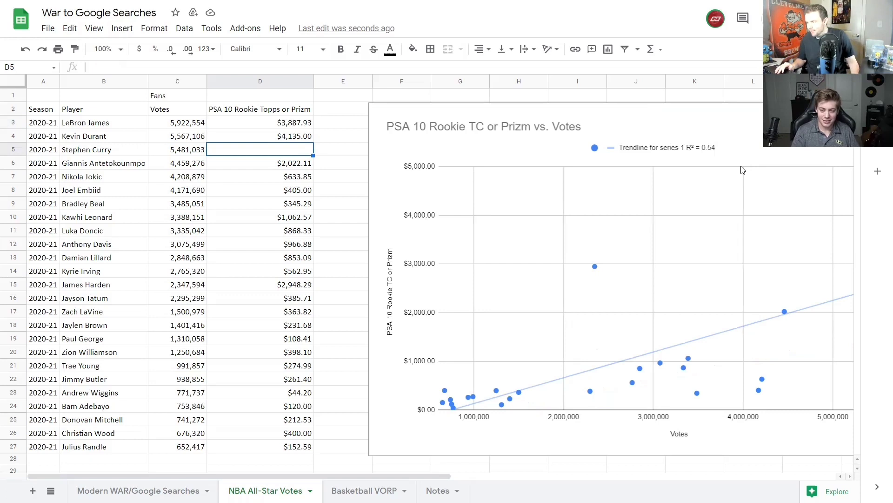
{"action": "type", "text": "11527.5"}
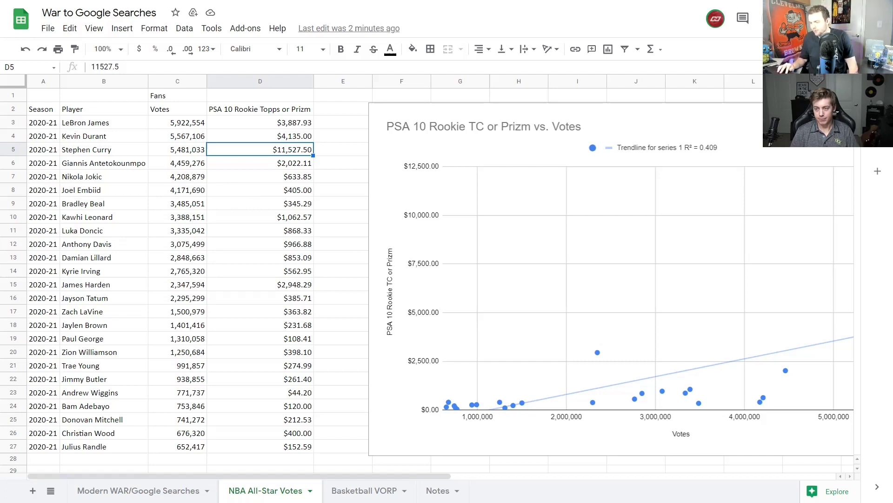
- Show the Basketball VORP sheet with its rookie card vs. VORP chart (R² = 0.191)
{"action": "left_click", "coordinate": [376, 490]}
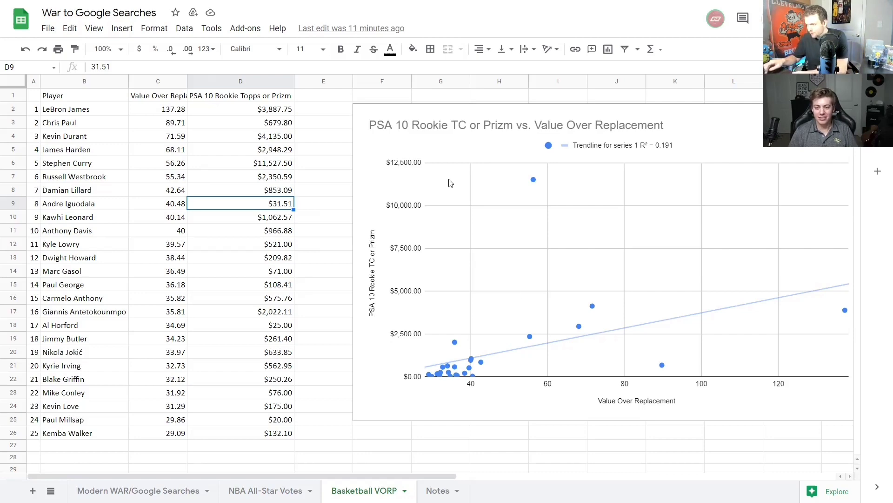
- Exit full screen with F11 so the browser tabs are visible
{"action": "key", "text": "F11"}
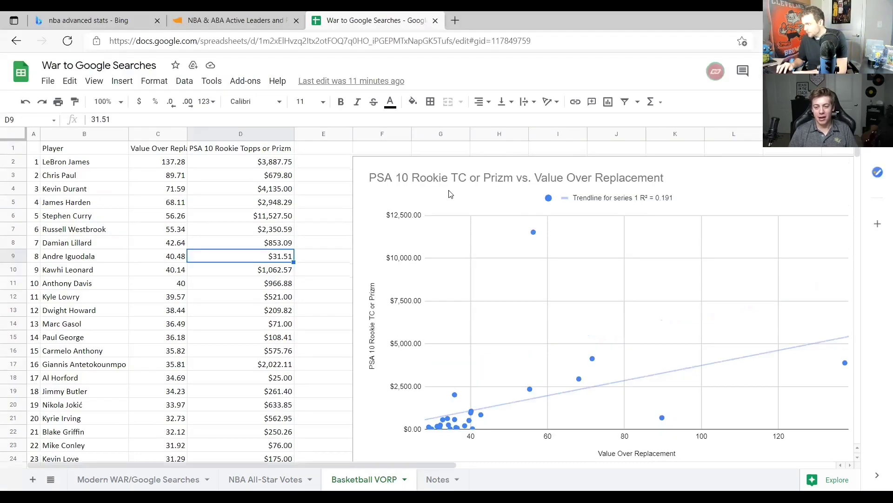
- In a new browser tab, open Basketball Reference's career VORP leaderboard and scroll to its tables
{"action": "double_click", "coordinate": [759, 15]}
{"action": "left_click", "coordinate": [619, 17]}
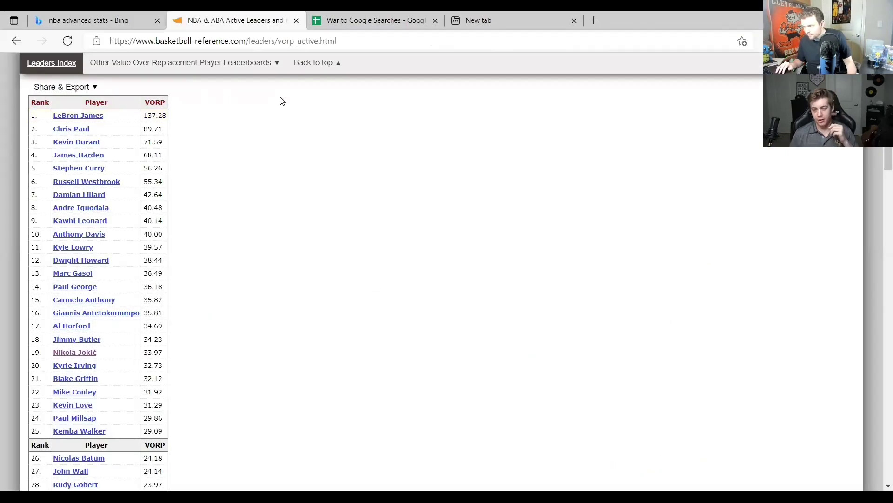
{"action": "mouse_move", "coordinate": [231, 61]}
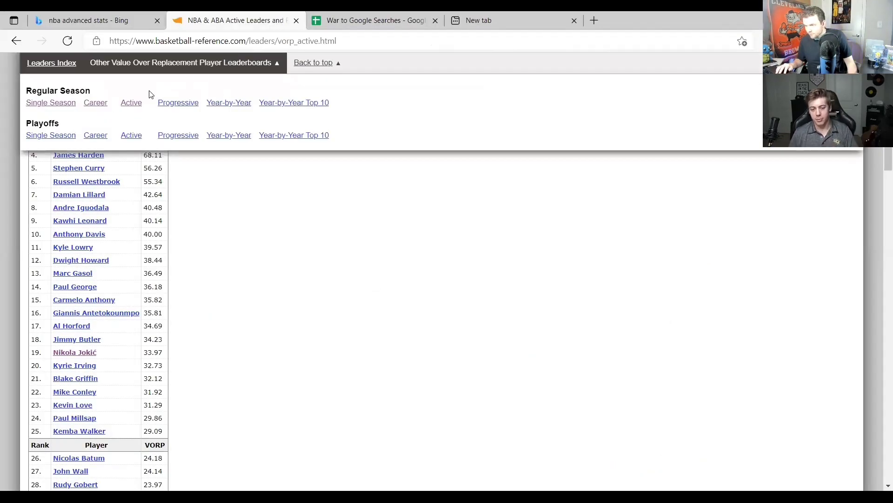
{"action": "left_click", "coordinate": [98, 107]}
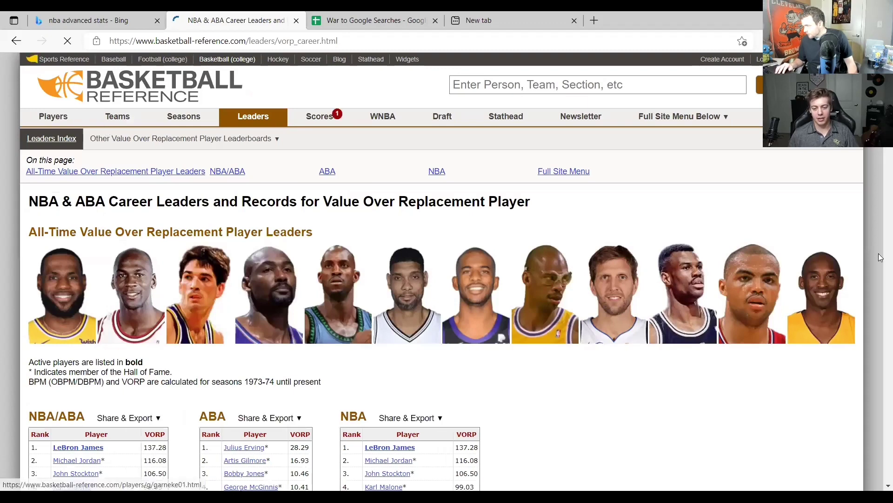
{"action": "scroll", "coordinate": [442, 269], "scroll_direction": "down", "scroll_amount": 4}
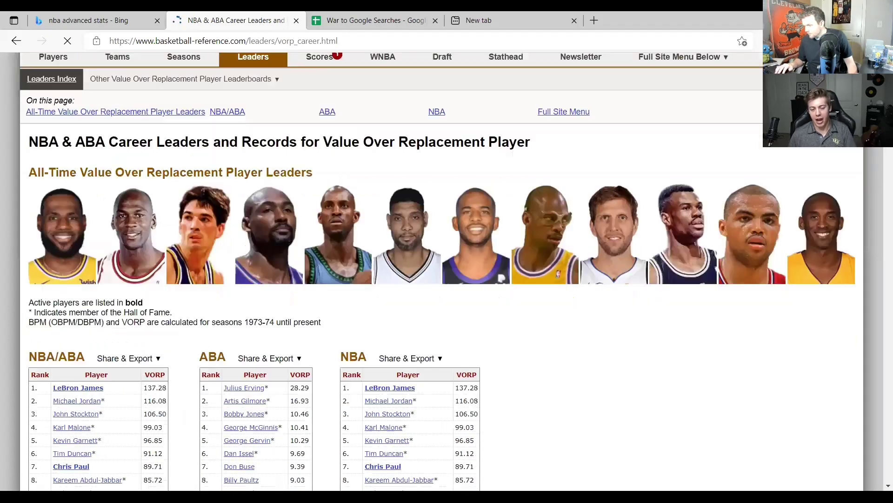
{"action": "scroll", "coordinate": [442, 270], "scroll_direction": "down", "scroll_amount": 3}
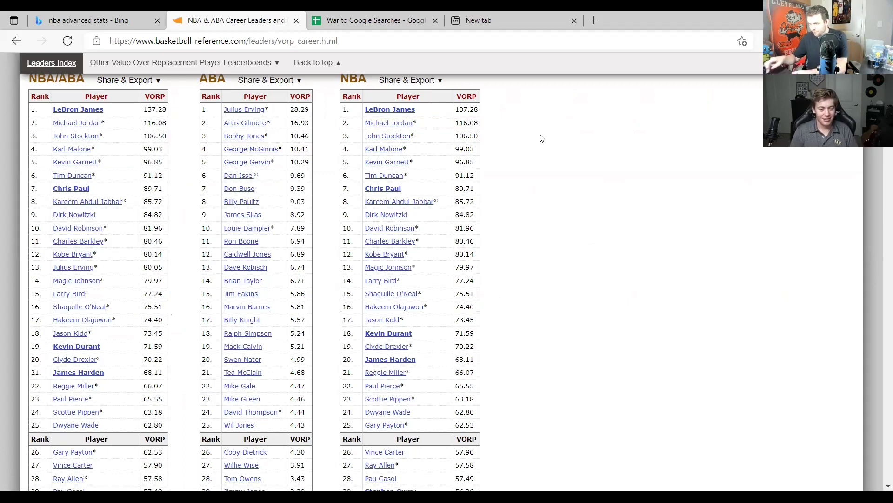
{"action": "key", "text": "F11"}
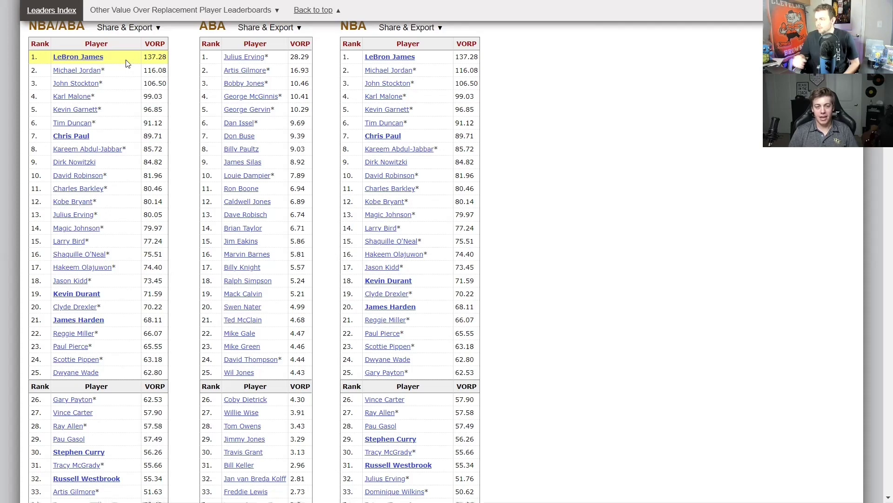
{"action": "mouse_move", "coordinate": [152, 29]}
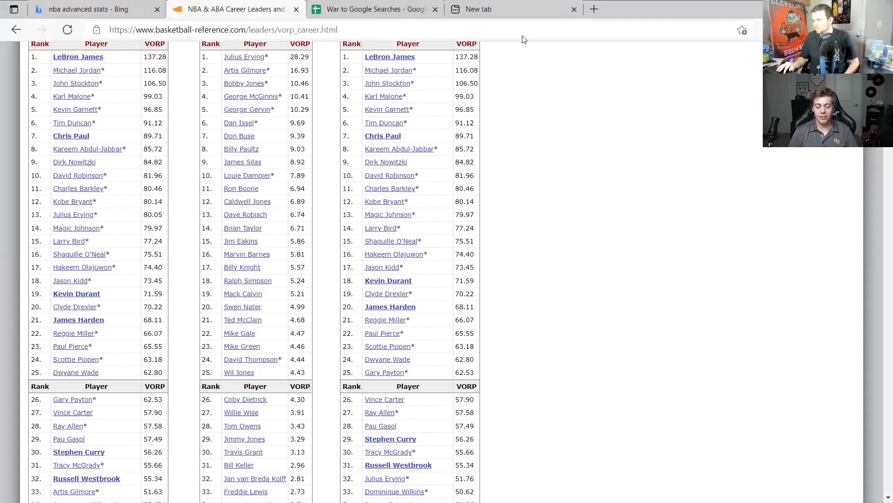